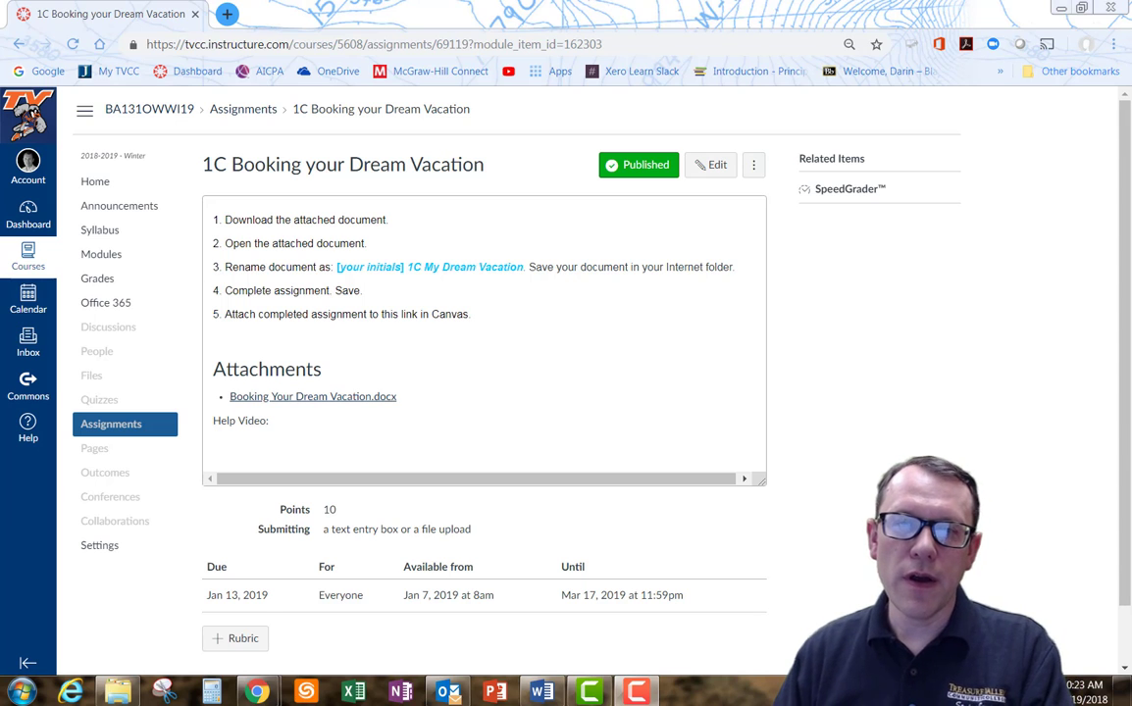
# Step: Open the attached document and save it as 'DMB Booking Your Dream Vacation.docx' in OneDrive's Hardware & Software folder
pyautogui.click(326, 402)
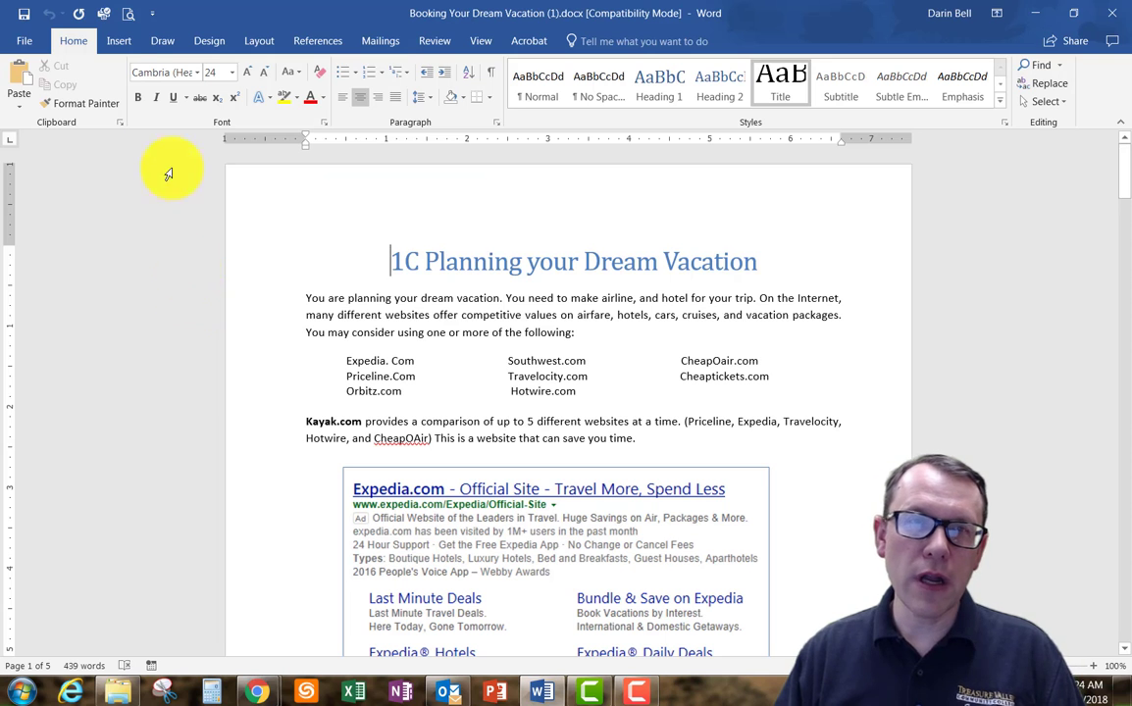
pyautogui.click(29, 43)
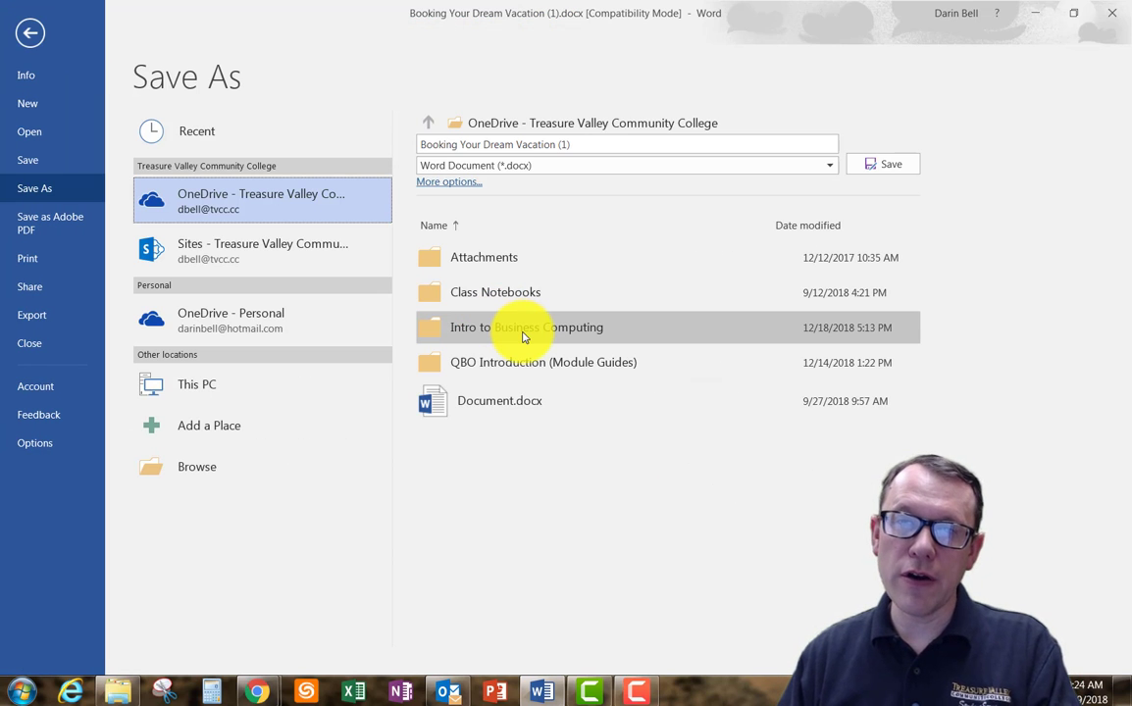
pyautogui.click(523, 334)
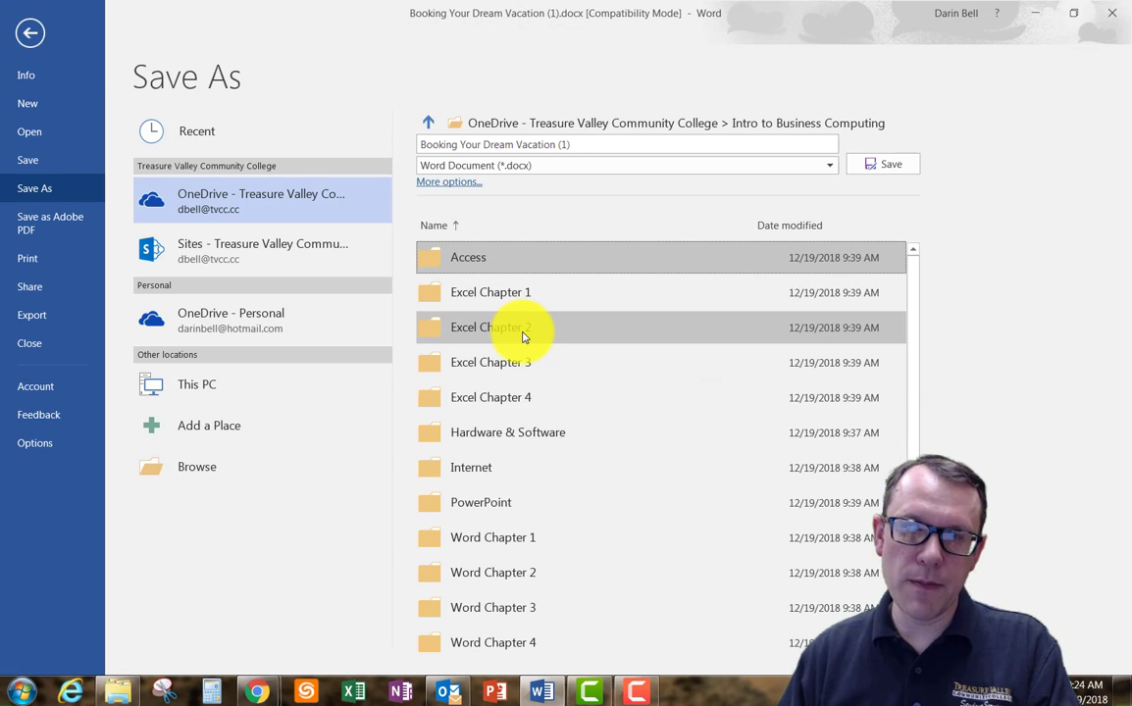
pyautogui.click(517, 433)
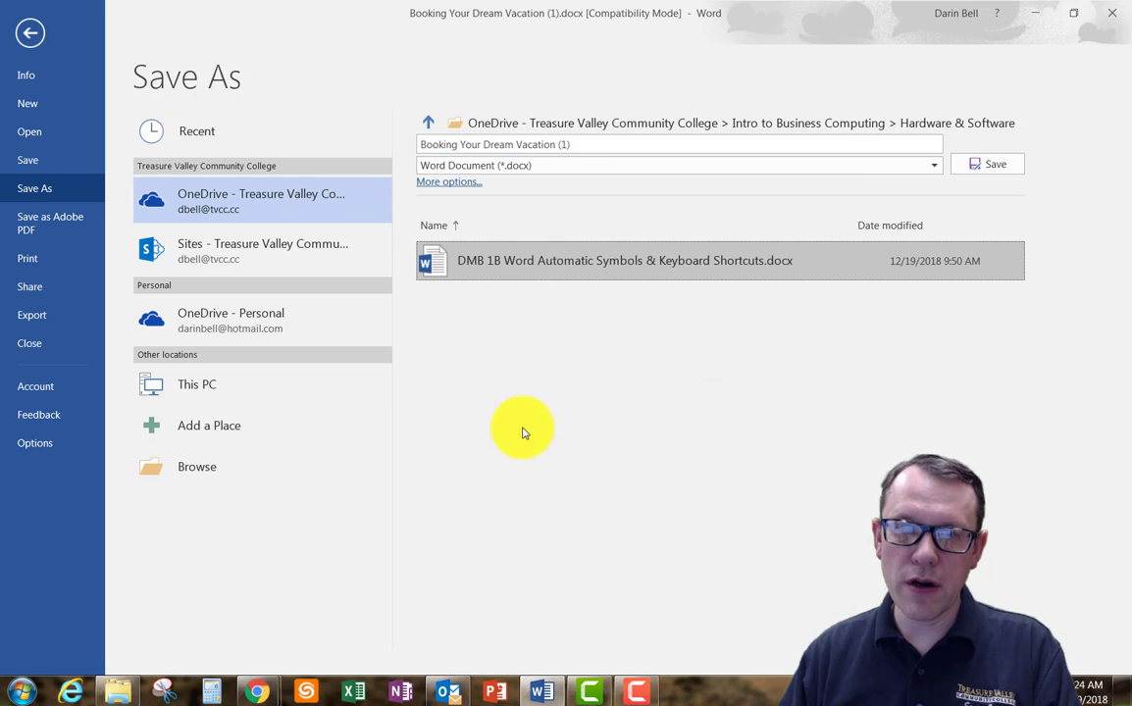
pyautogui.click(563, 144)
pyautogui.press('BackSpace')
pyautogui.press('BackSpace')
pyautogui.press('BackSpace')
pyautogui.press('BackSpace')
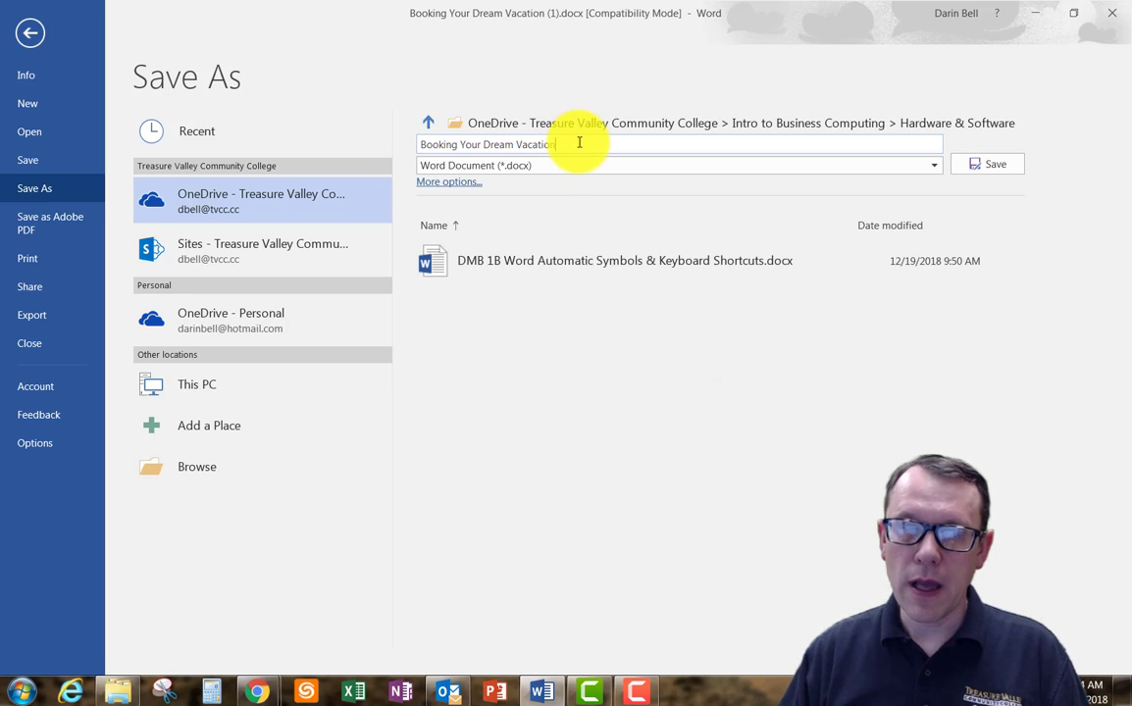
pyautogui.click(421, 144)
pyautogui.write('DMB')
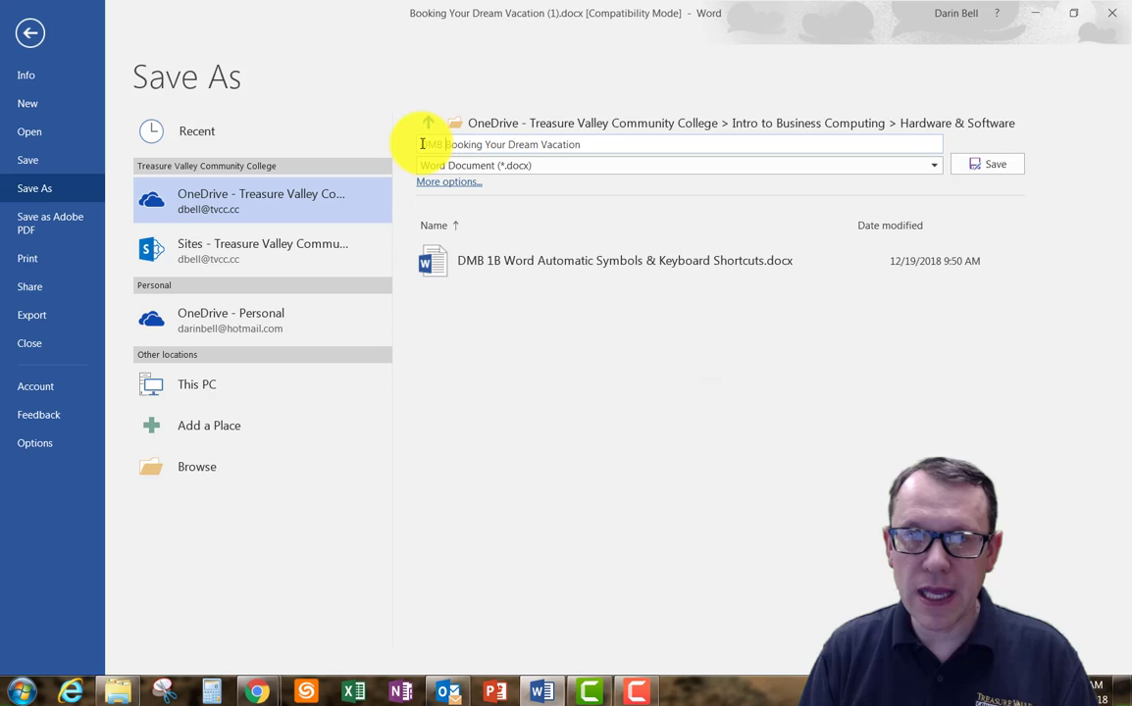
pyautogui.click(993, 167)
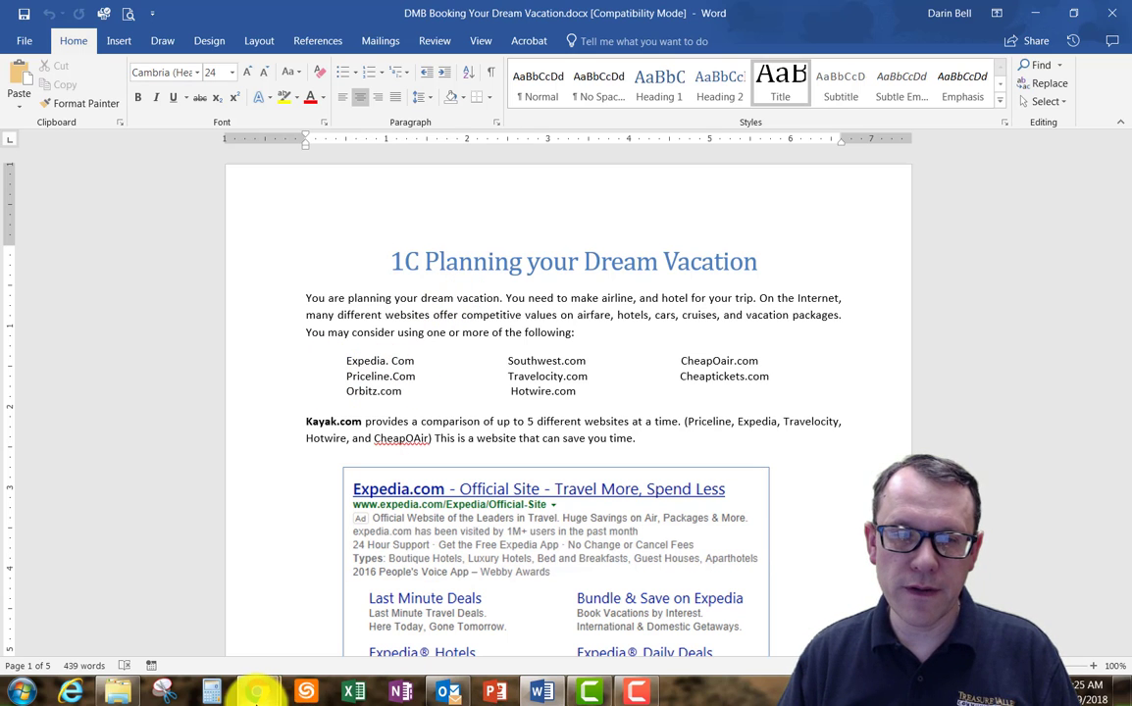
# Step: Bring the Canvas Chrome window forward and load priceline.com in a new tab
pyautogui.moveTo(257, 692)
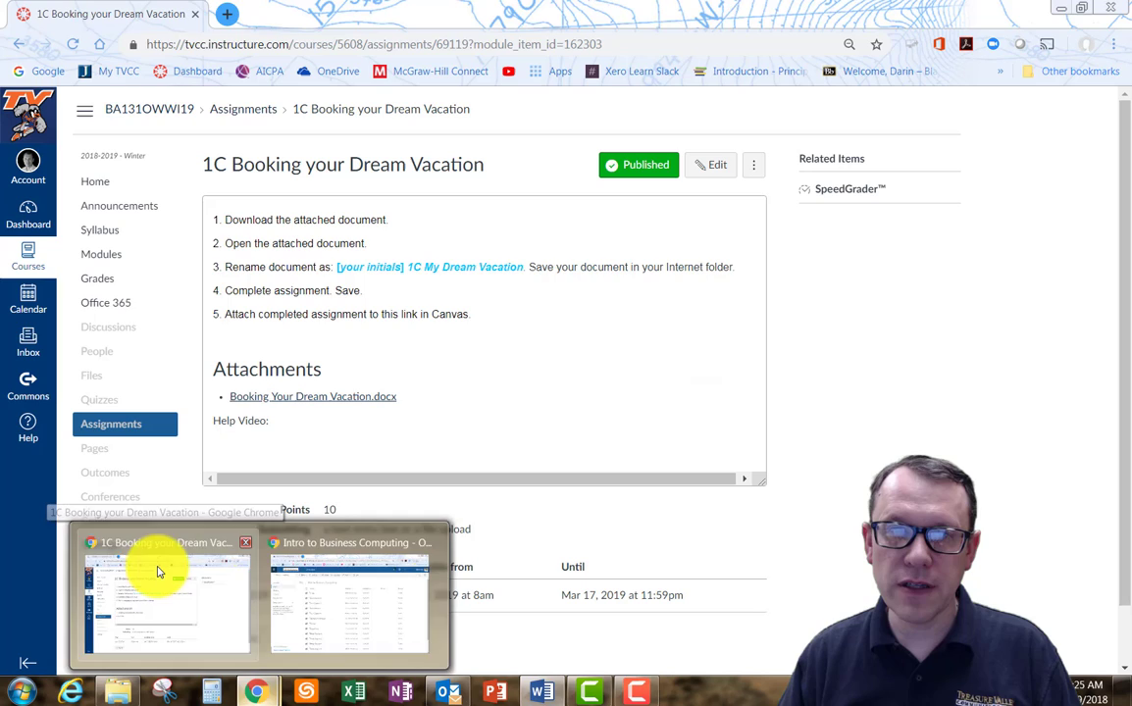
pyautogui.click(157, 569)
pyautogui.click(230, 18)
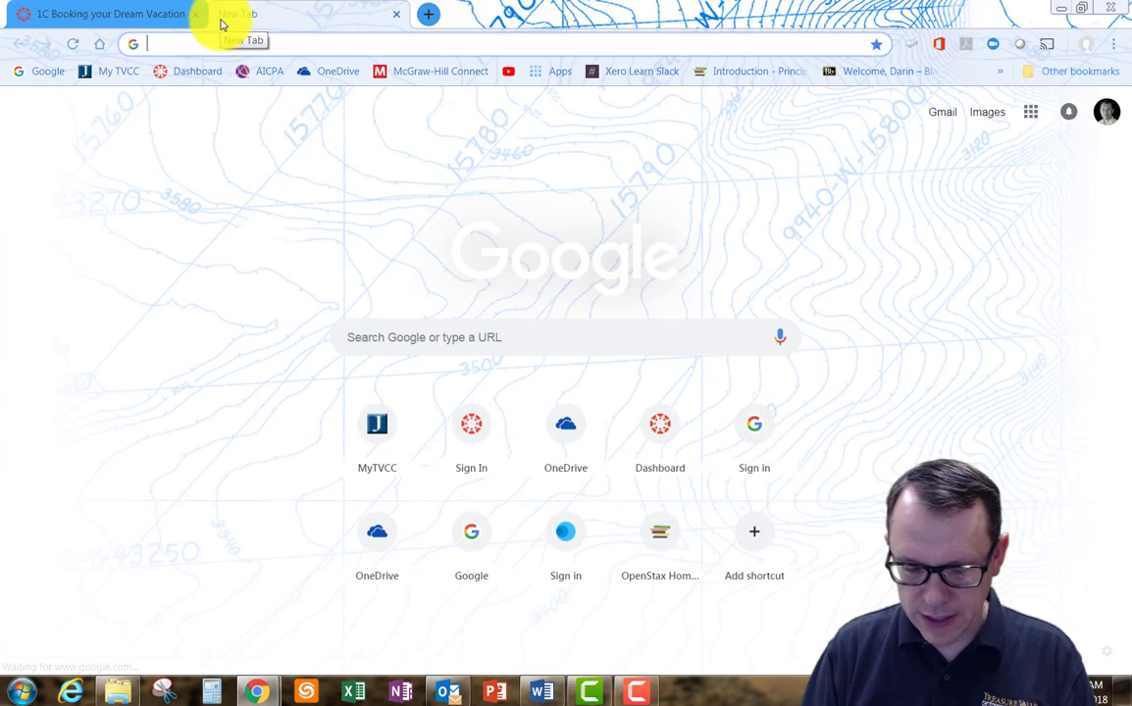
pyautogui.write('pricel')
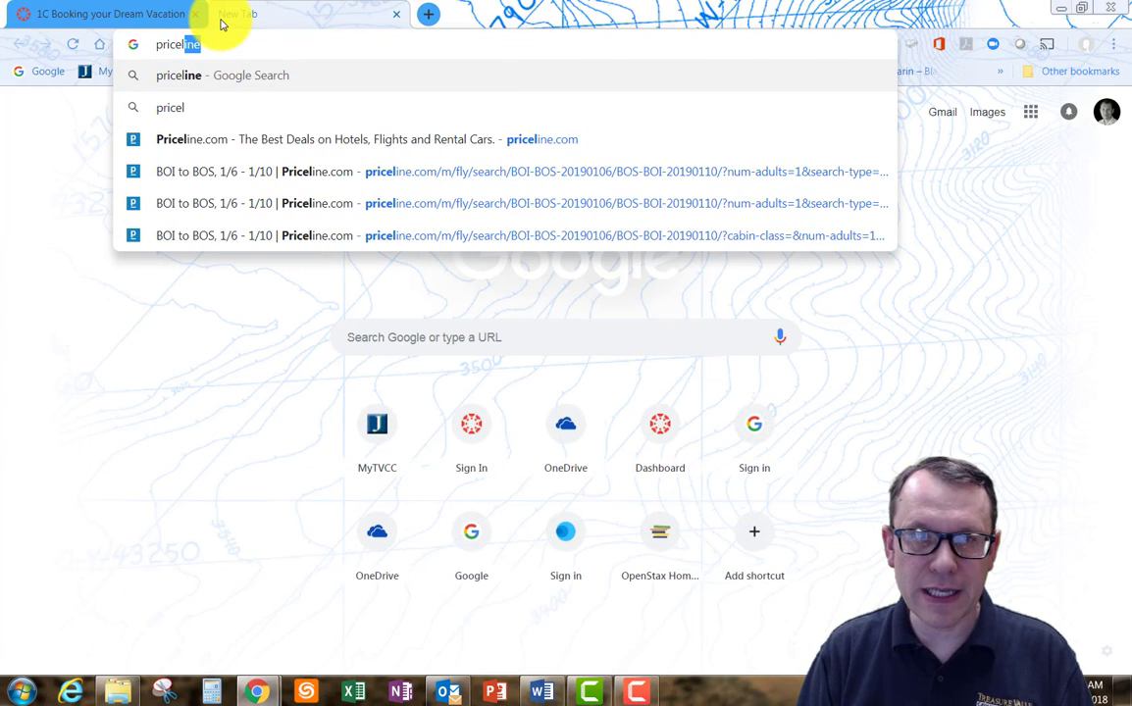
pyautogui.press('Return')
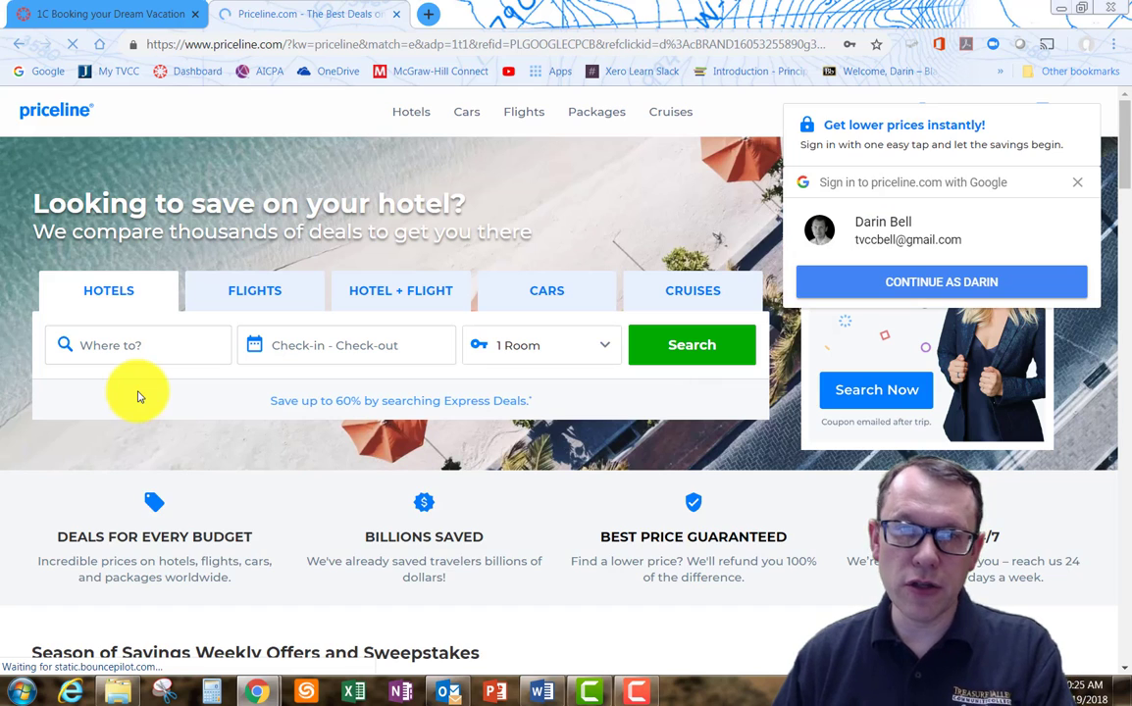
# Step: Set up a Hotel + Flight + Car search departing Boise (BOI) and going to Tokyo, Japan
pyautogui.click(408, 293)
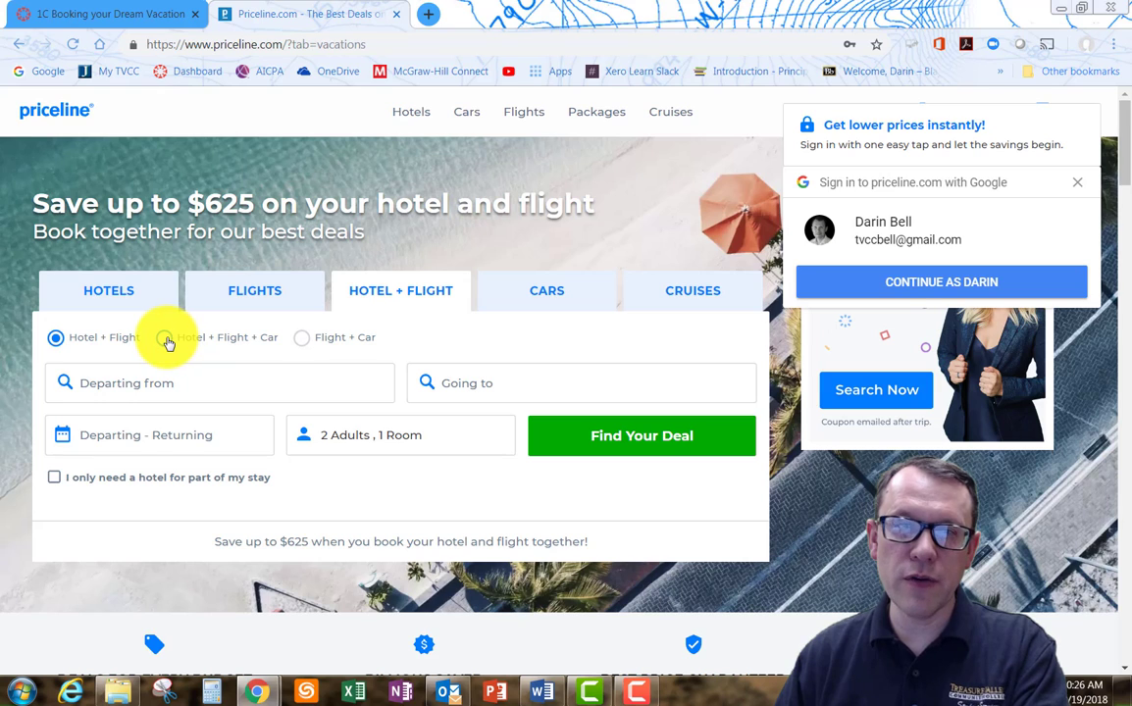
pyautogui.click(165, 338)
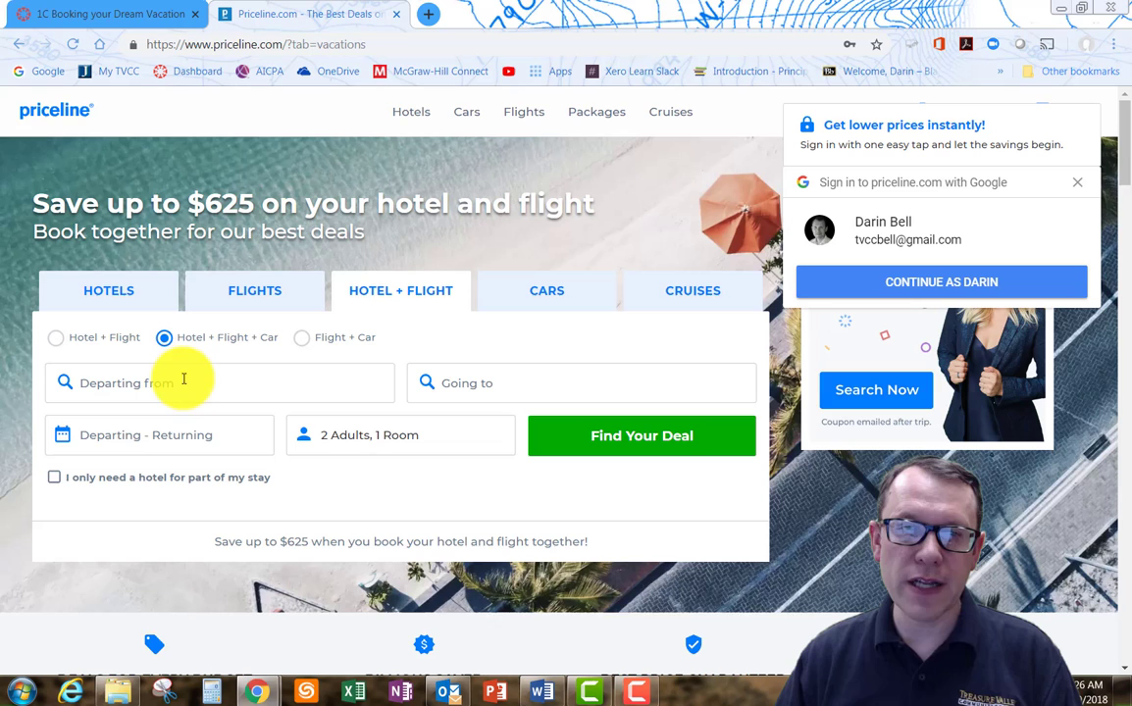
pyautogui.click(192, 379)
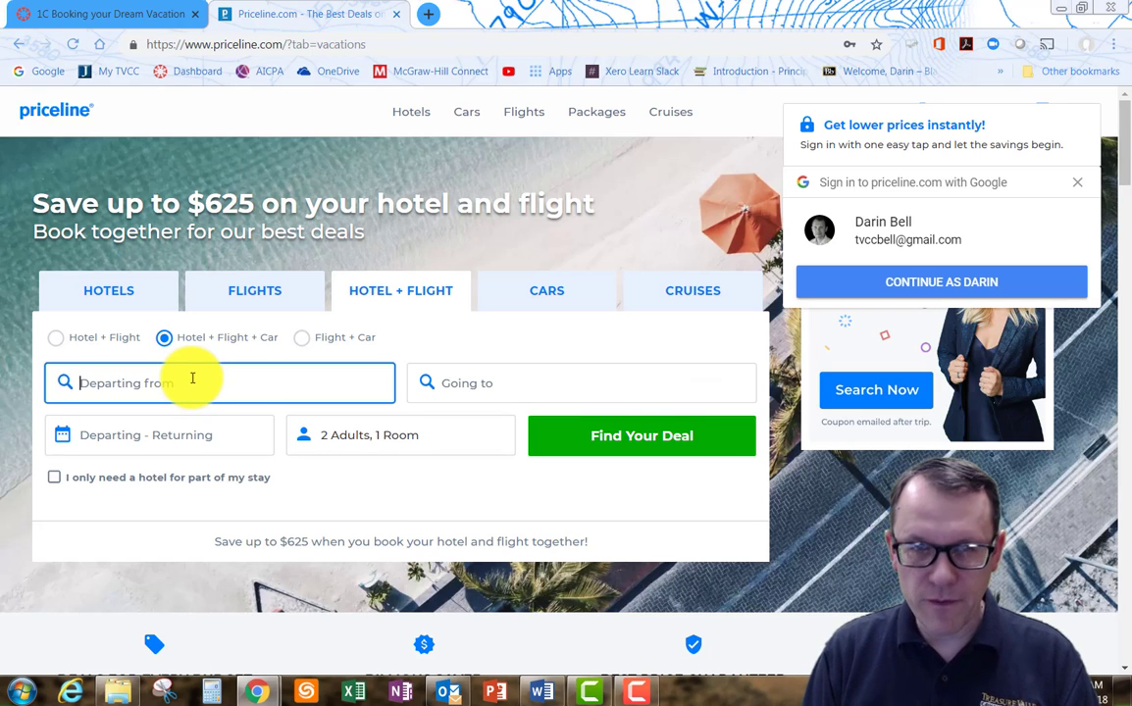
pyautogui.write('Boi')
pyautogui.click(516, 377)
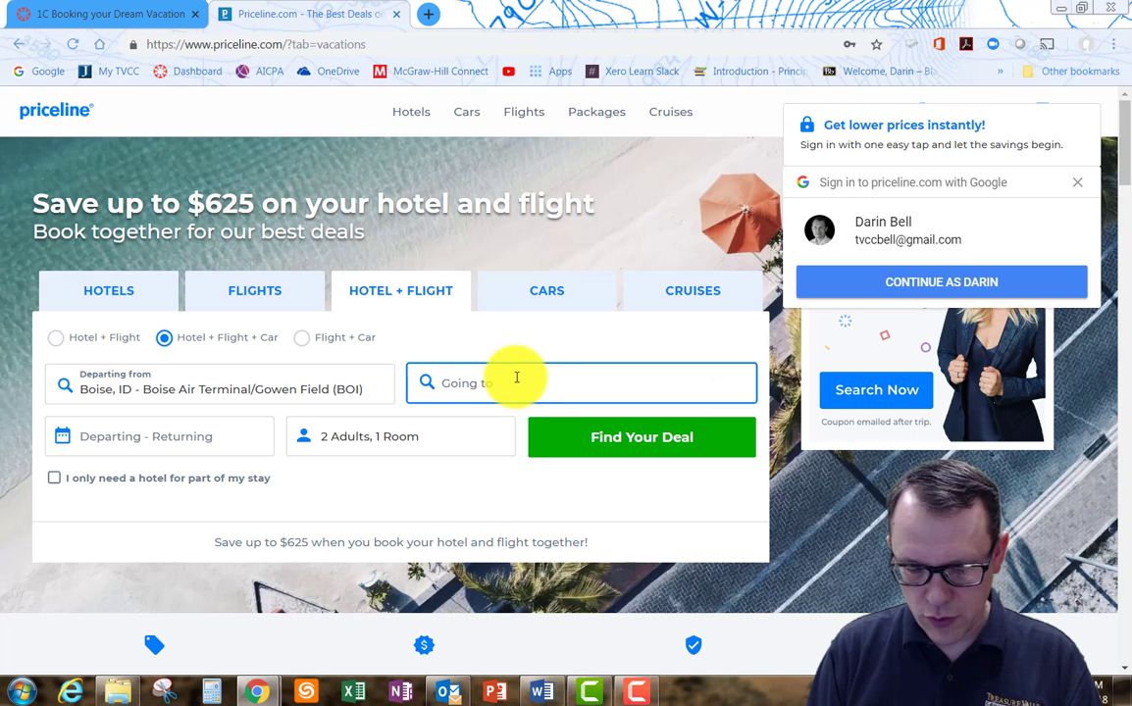
pyautogui.write('To')
pyautogui.click(475, 465)
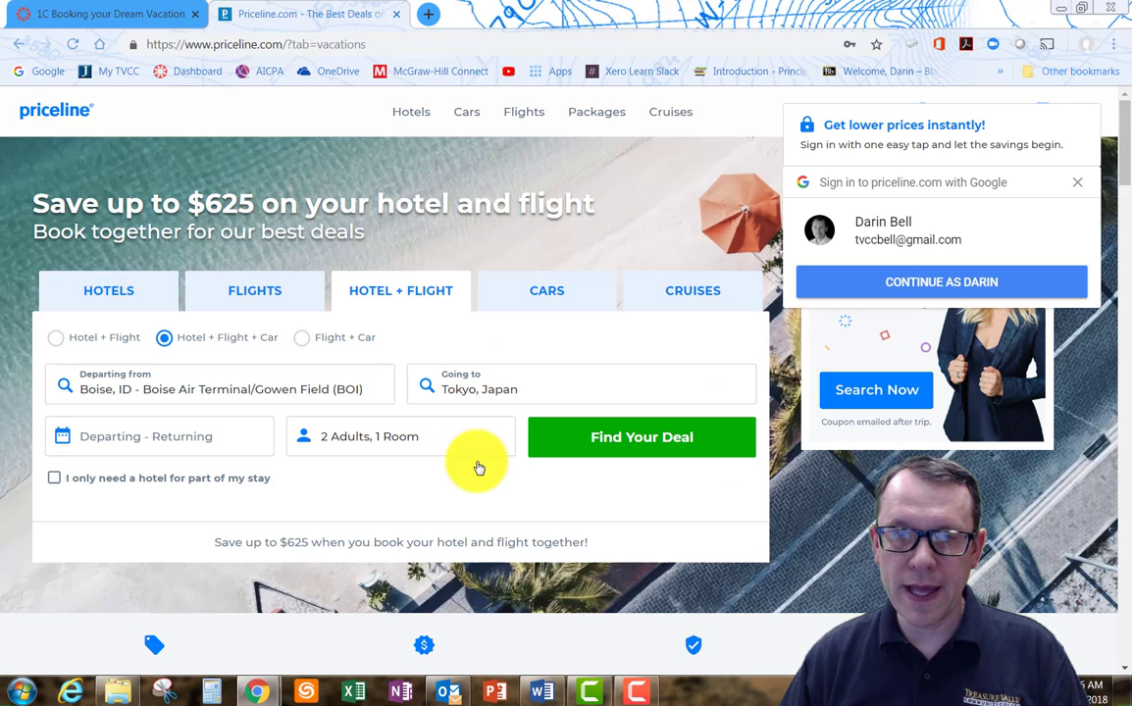
# Step: Pick March 23 to March 30, 2019 as travel dates and run Find Your Deal
pyautogui.click(207, 442)
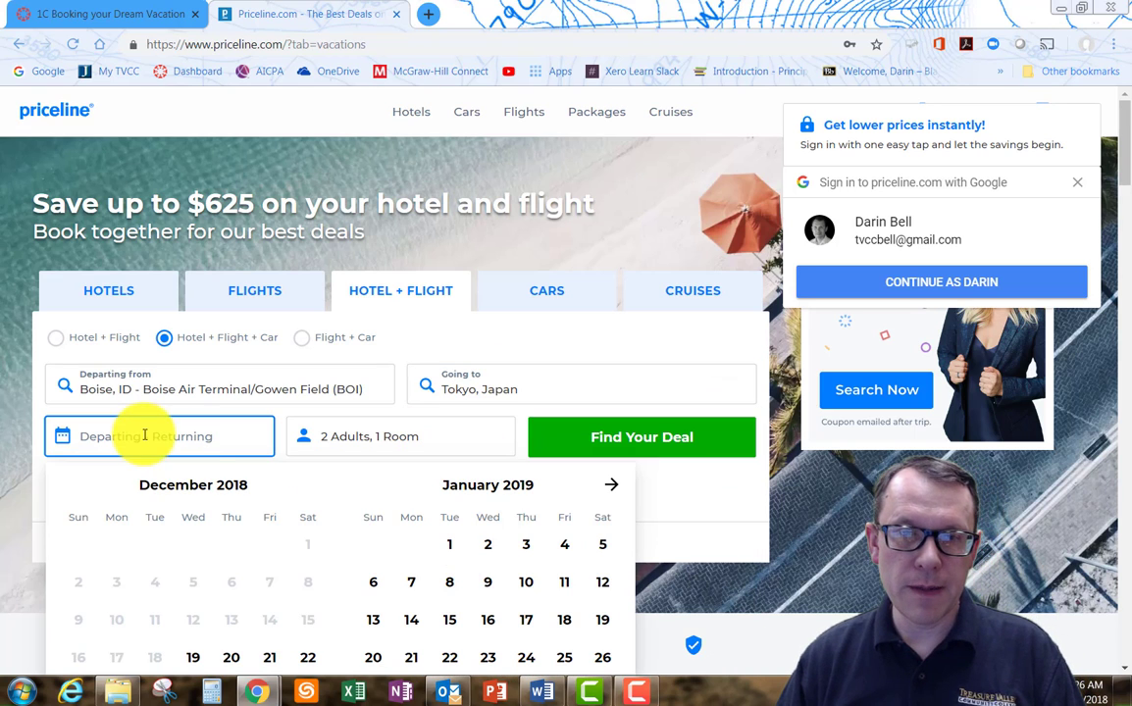
pyautogui.click(617, 485)
pyautogui.click(616, 484)
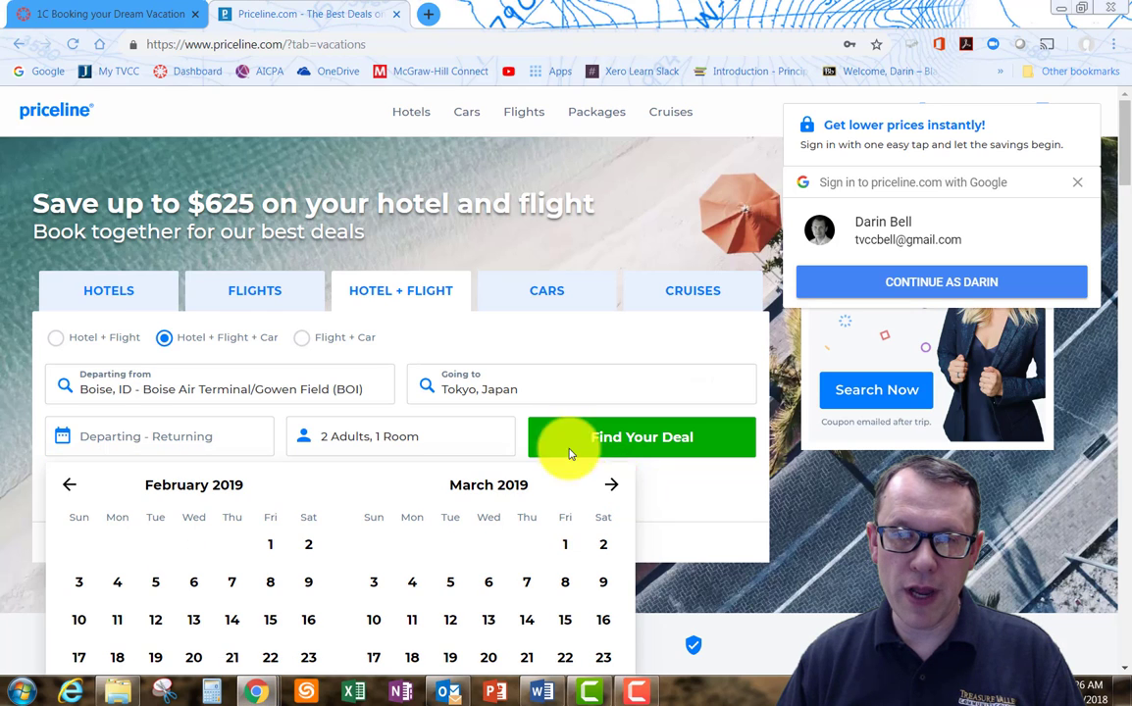
pyautogui.scroll(-2, 569, 453)
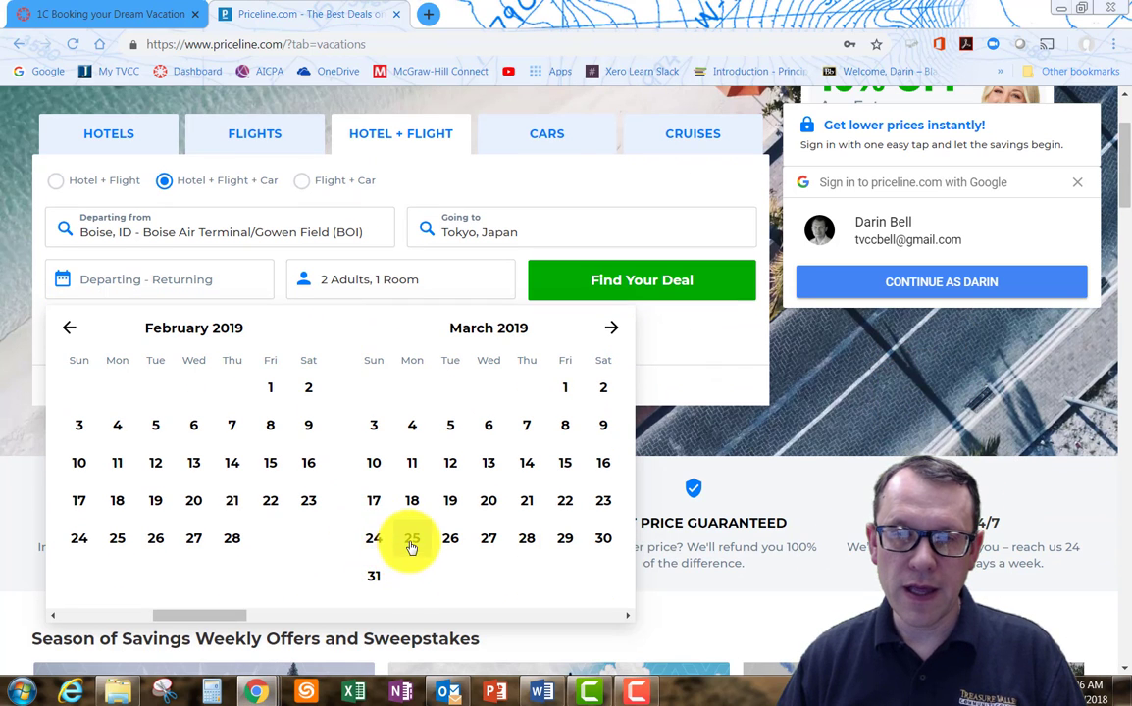
pyautogui.click(603, 502)
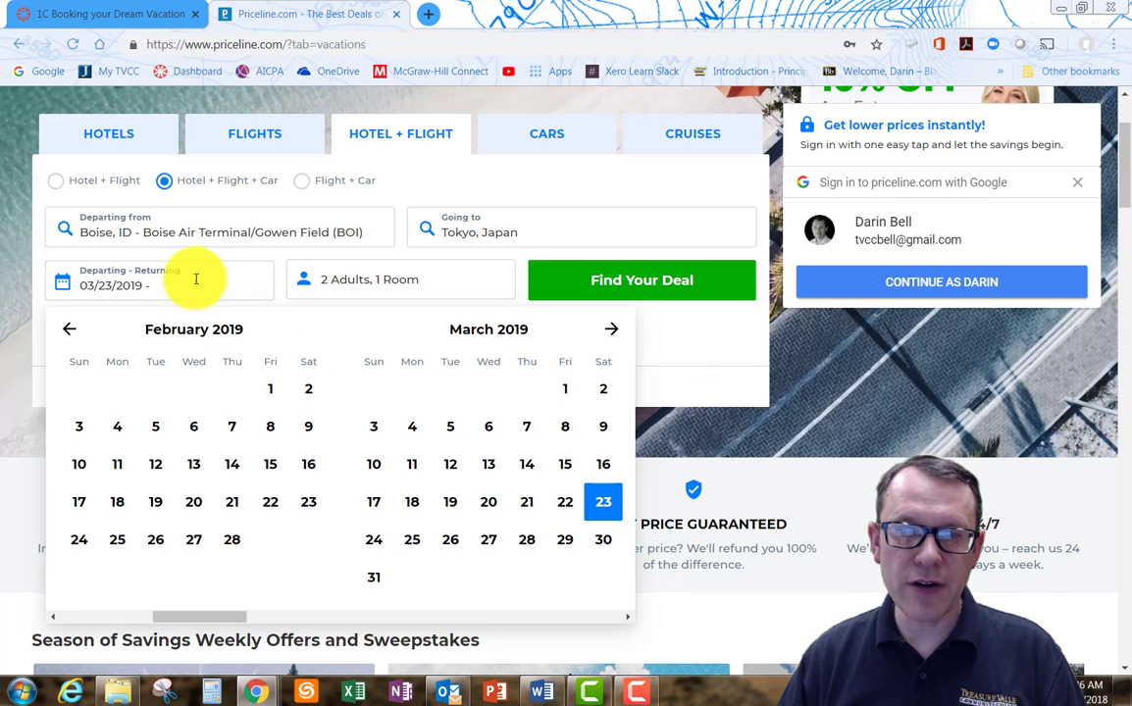
pyautogui.click(602, 541)
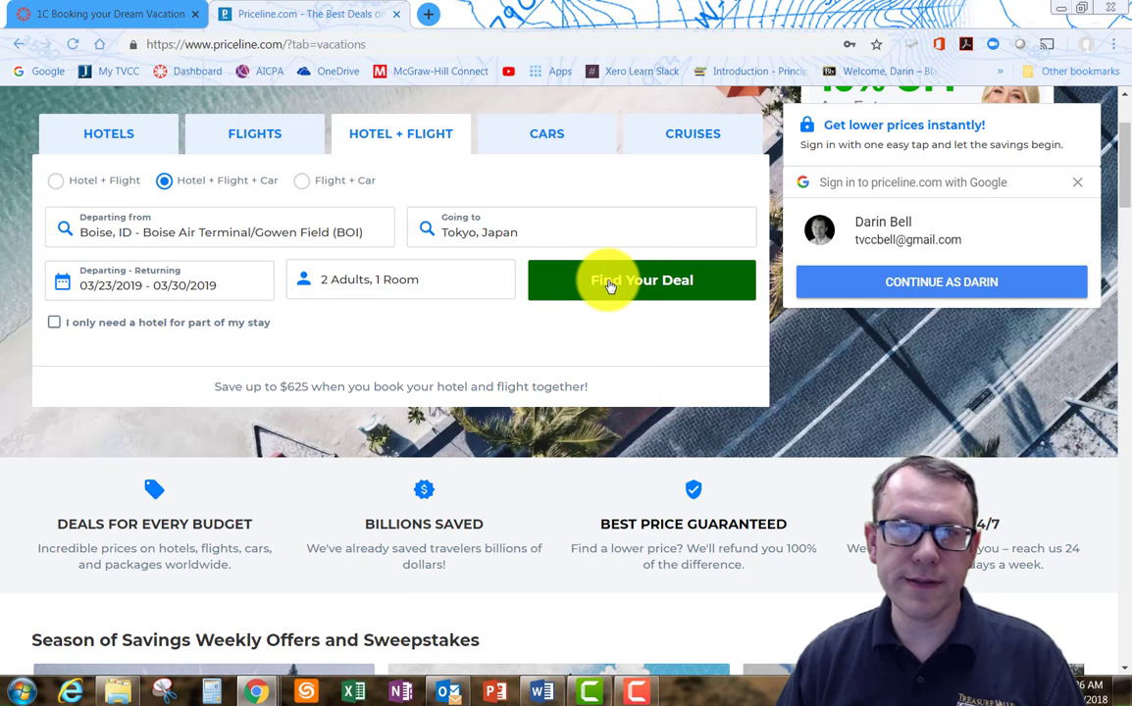
pyautogui.click(659, 284)
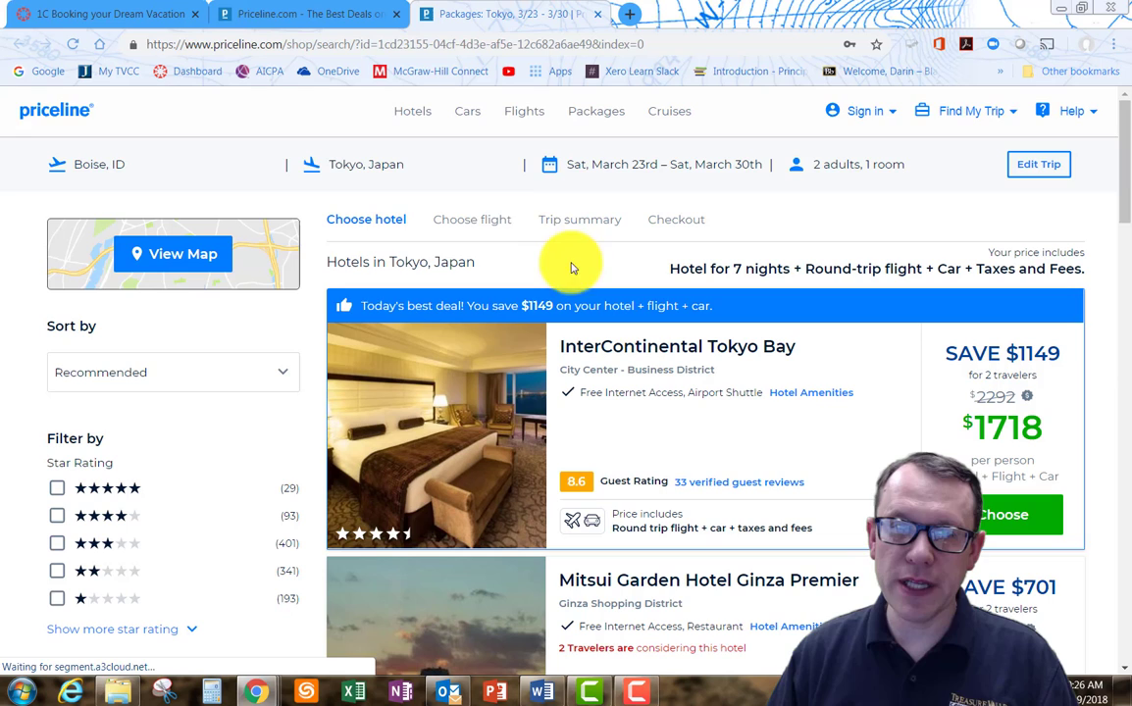
# Step: Browse the Tokyo results and choose the $1743-per-person Mitsui Garden Hotel Ginza Premier package
pyautogui.scroll(-3, 508, 221)
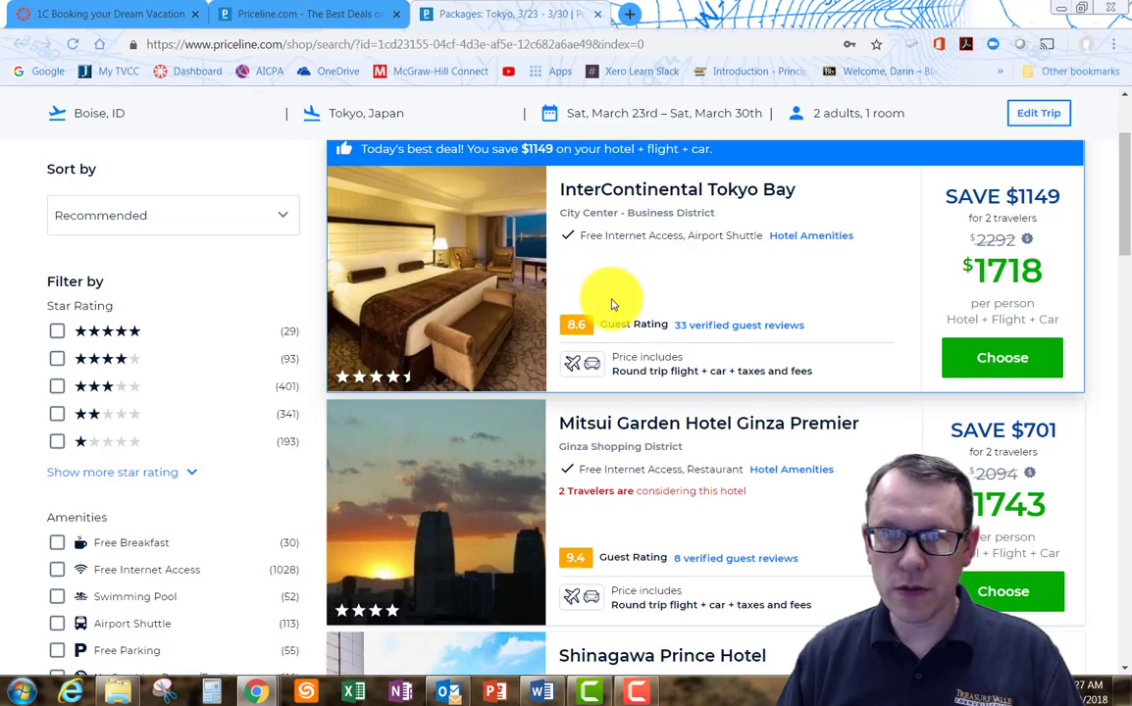
pyautogui.scroll(-5, 608, 306)
pyautogui.scroll(-8, 612, 312)
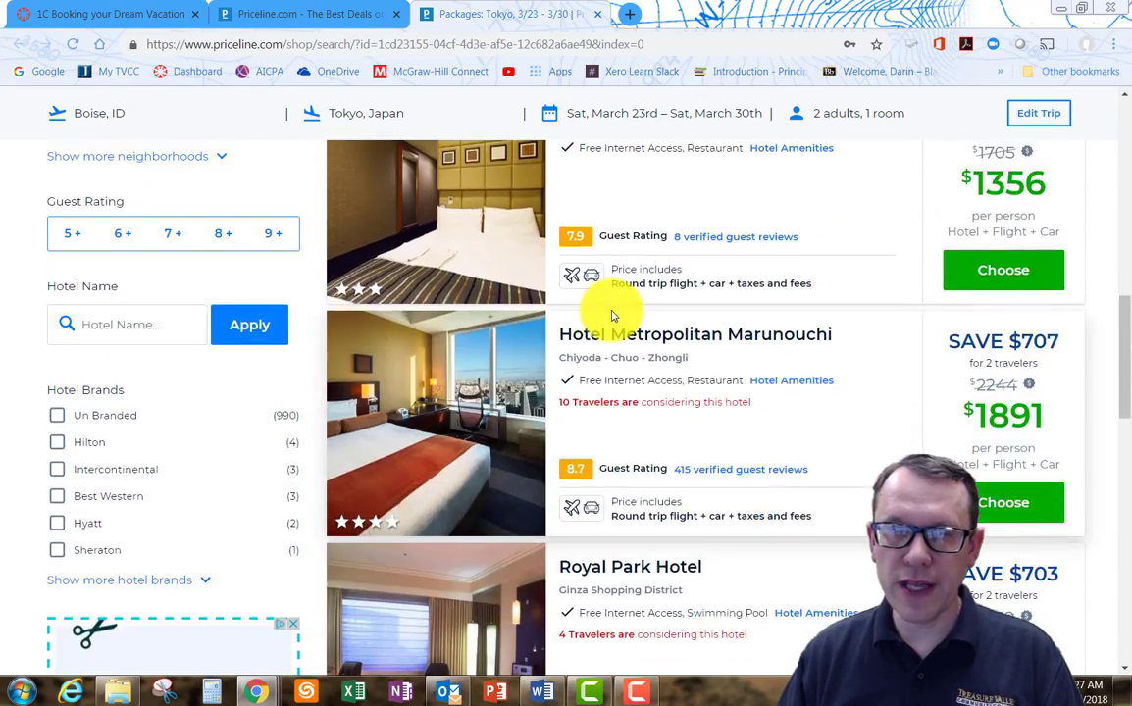
pyautogui.scroll(-5, 612, 314)
pyautogui.scroll(-3, 610, 312)
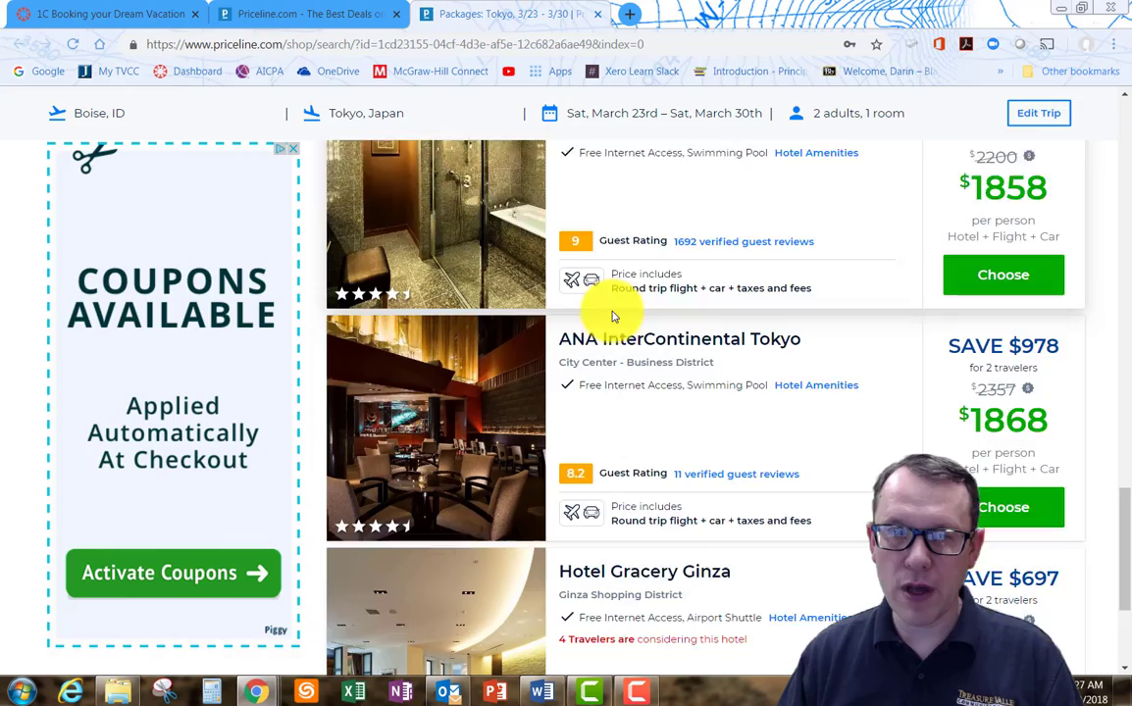
pyautogui.scroll(4, 608, 316)
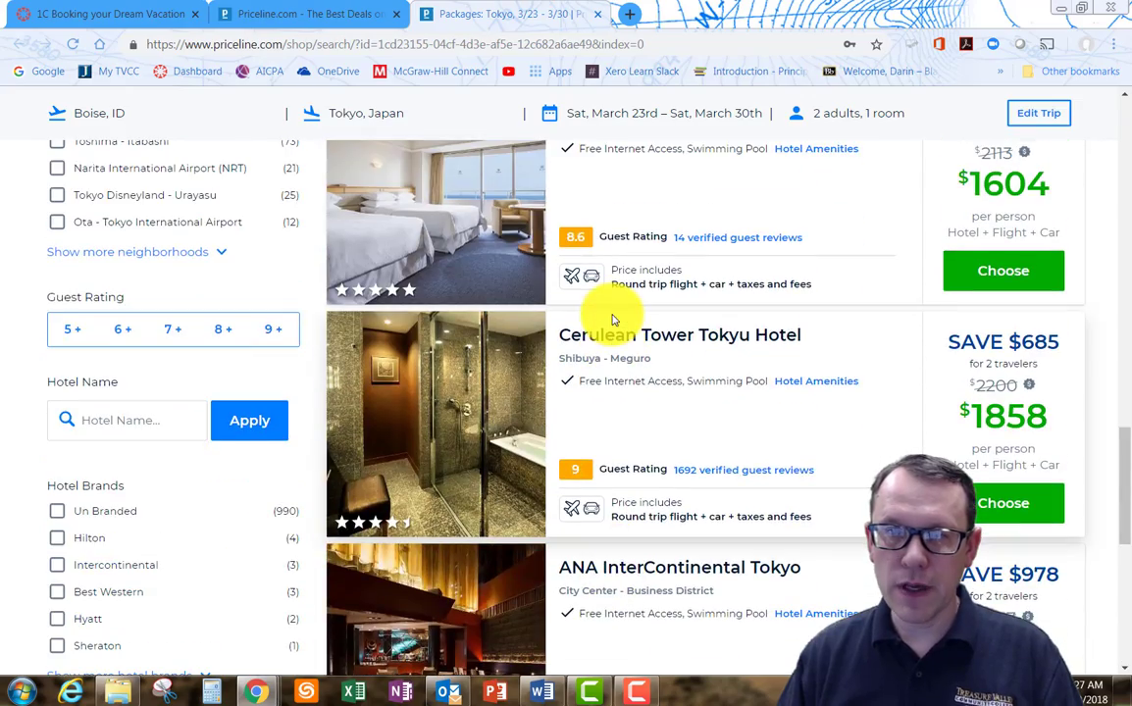
pyautogui.scroll(8, 588, 338)
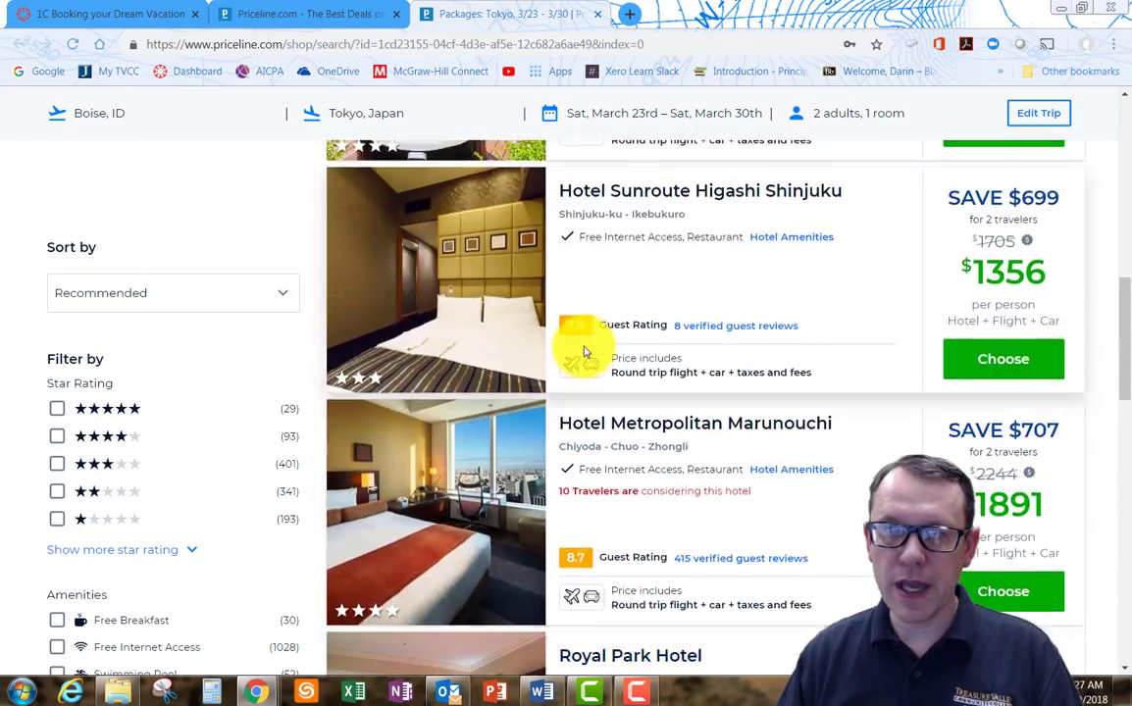
pyautogui.scroll(5, 584, 351)
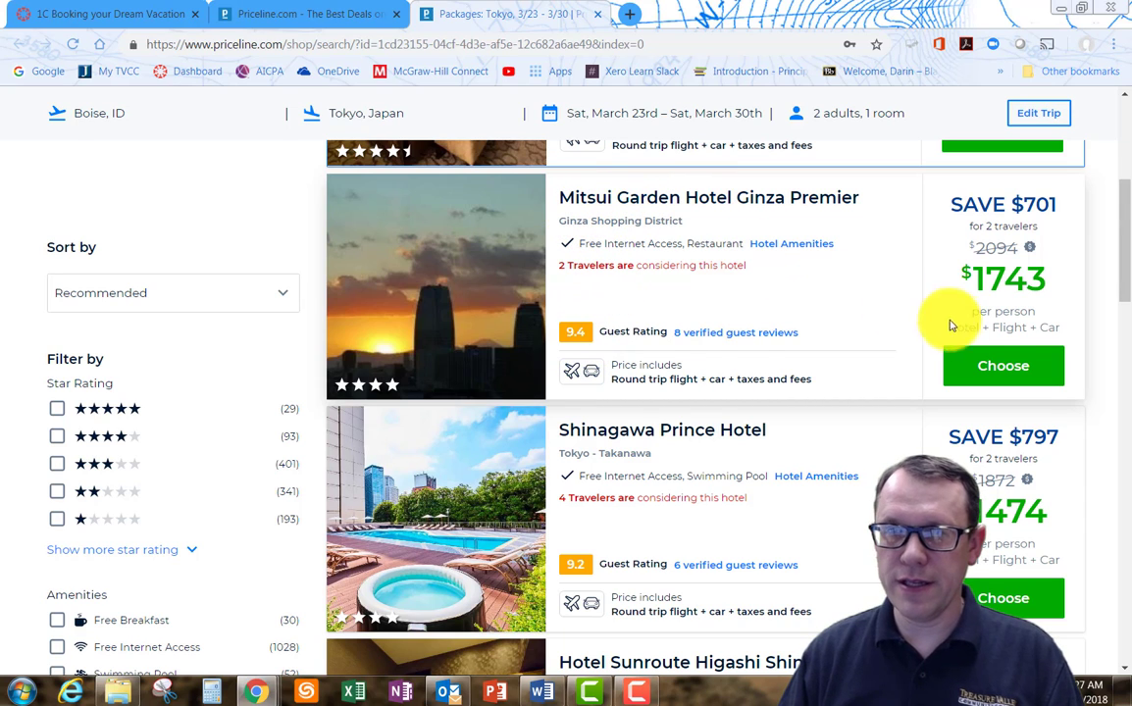
pyautogui.moveTo(1004, 378)
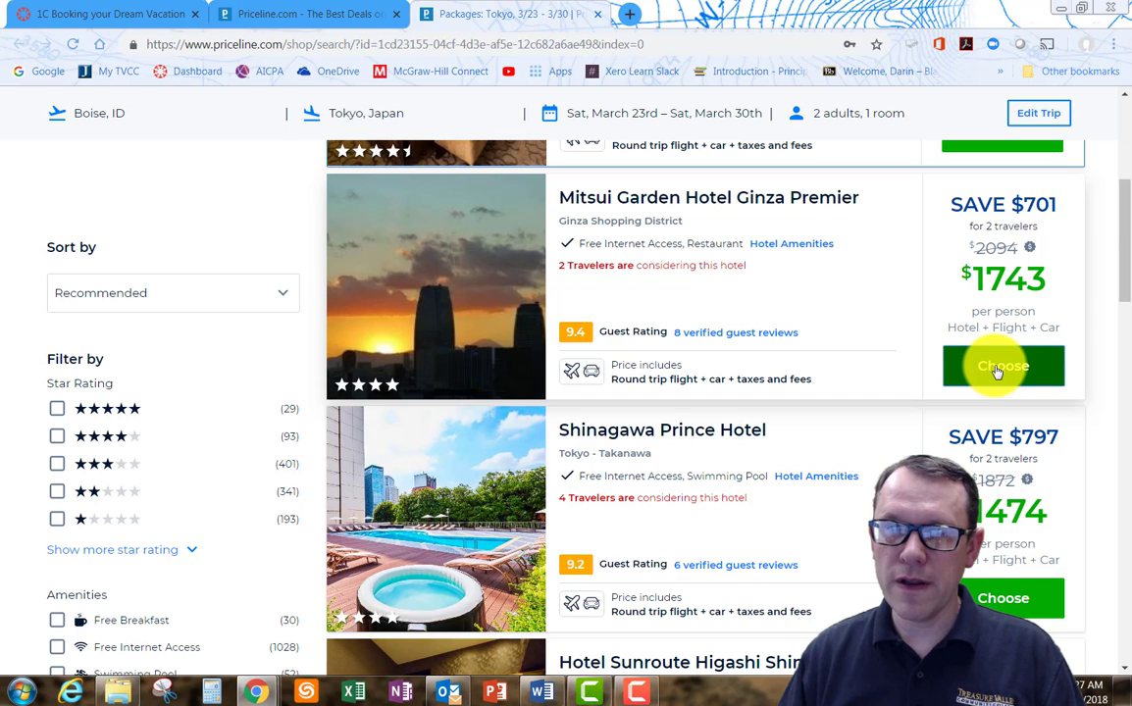
pyautogui.click(996, 368)
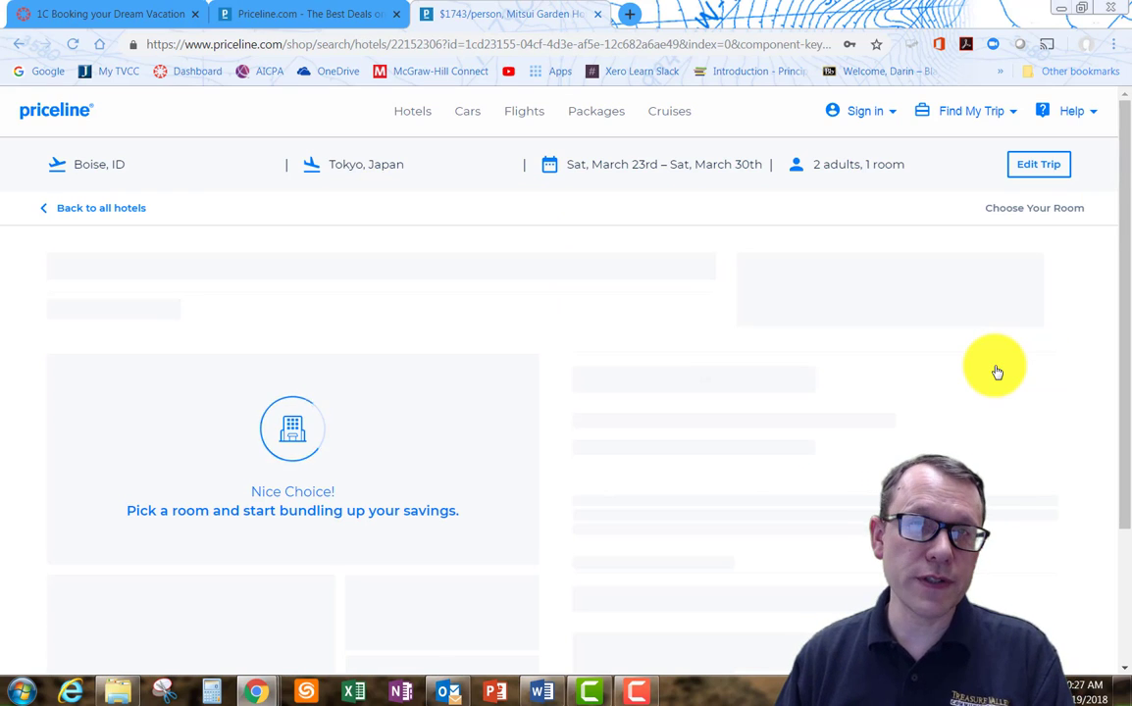
# Step: Choose the Nonsmoking Room from the hotel's Room Options
pyautogui.scroll(-3, 702, 345)
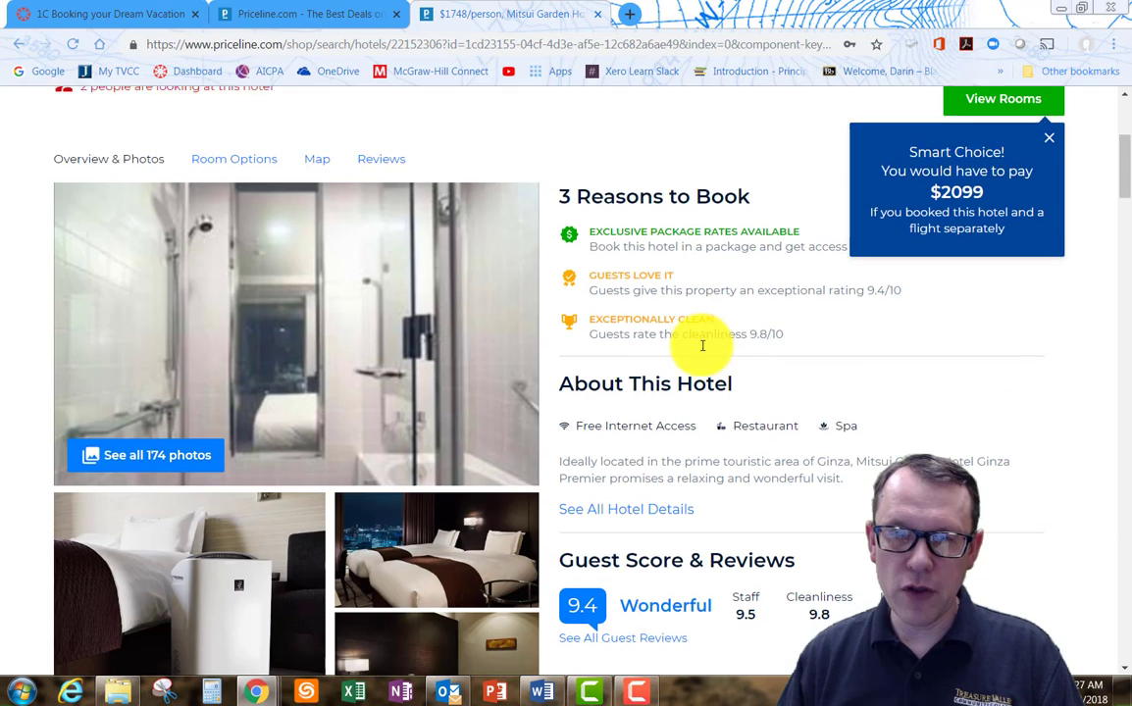
pyautogui.scroll(-7, 703, 345)
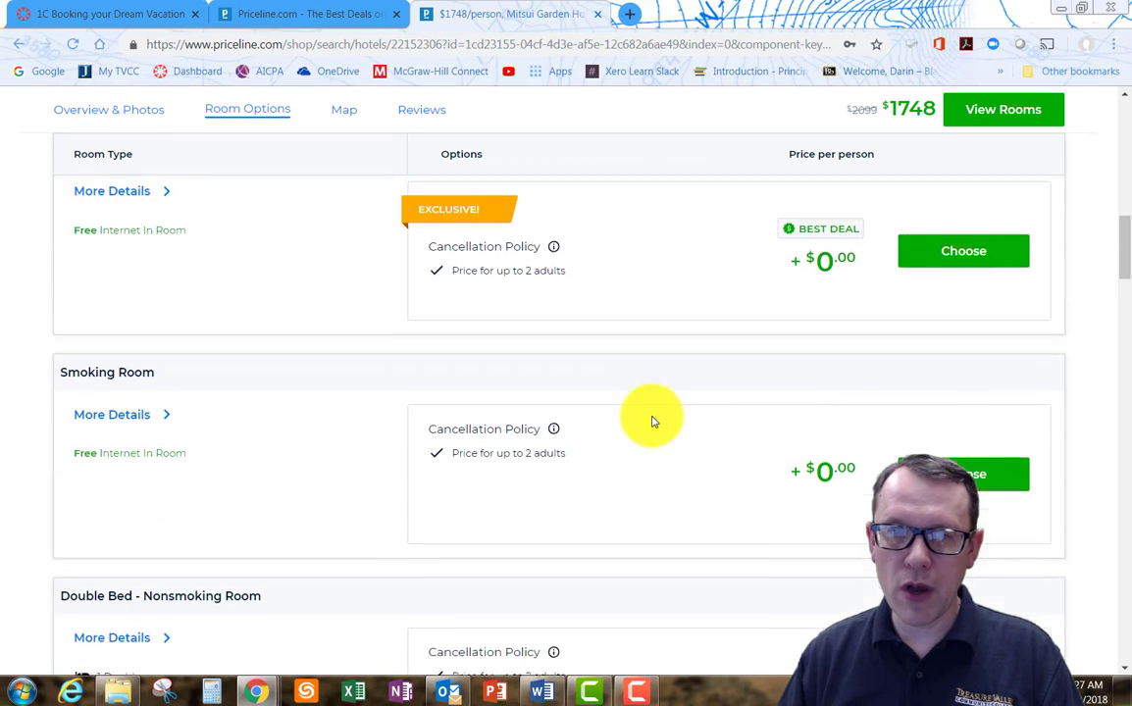
pyautogui.scroll(-1, 652, 422)
pyautogui.scroll(2, 652, 422)
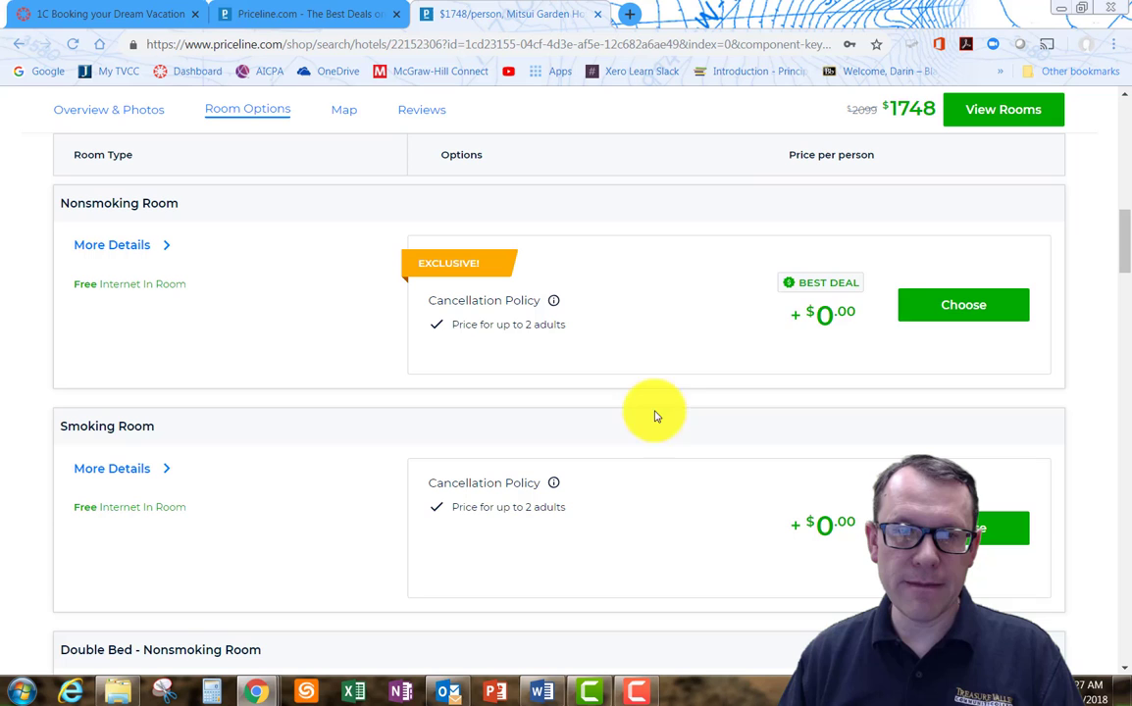
pyautogui.click(976, 310)
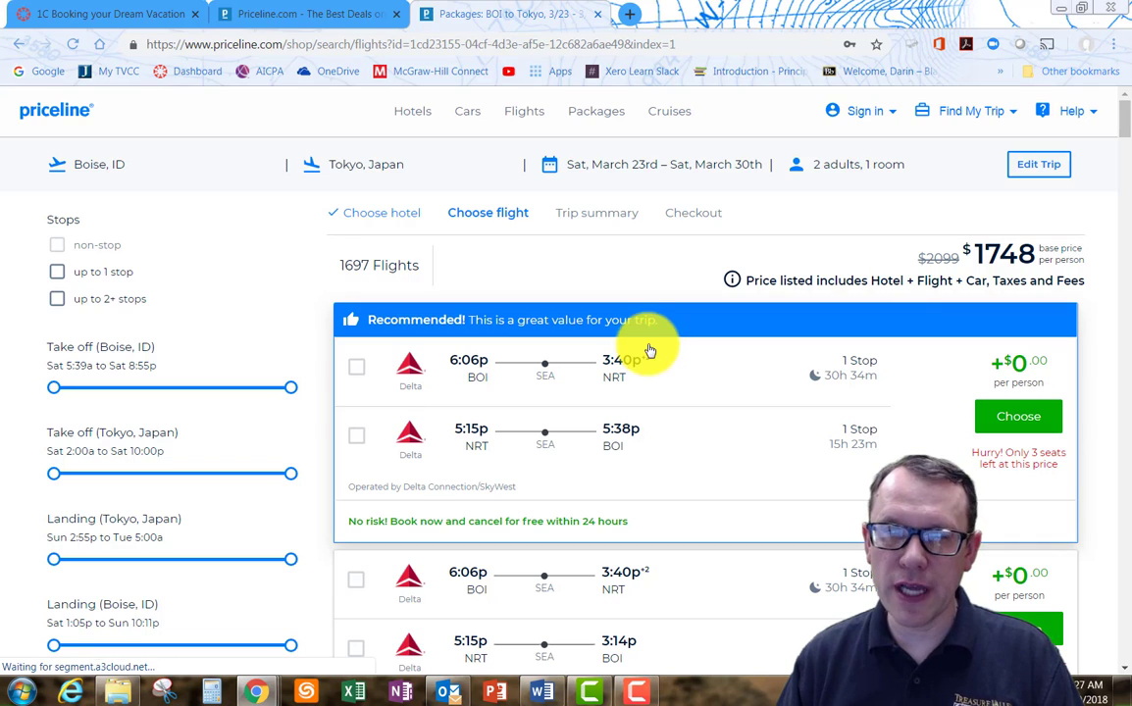
# Step: Choose the recommended Delta round-trip flight to complete the package
pyautogui.scroll(-1, 691, 348)
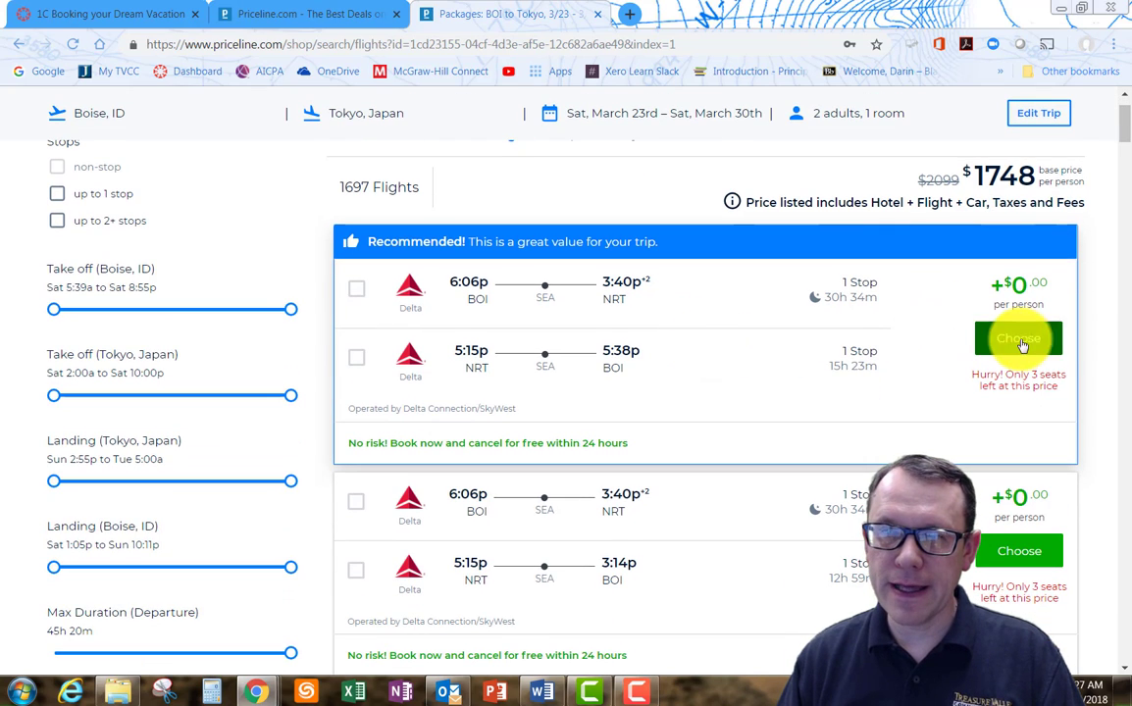
pyautogui.scroll(-8, 763, 342)
pyautogui.scroll(-10, 751, 336)
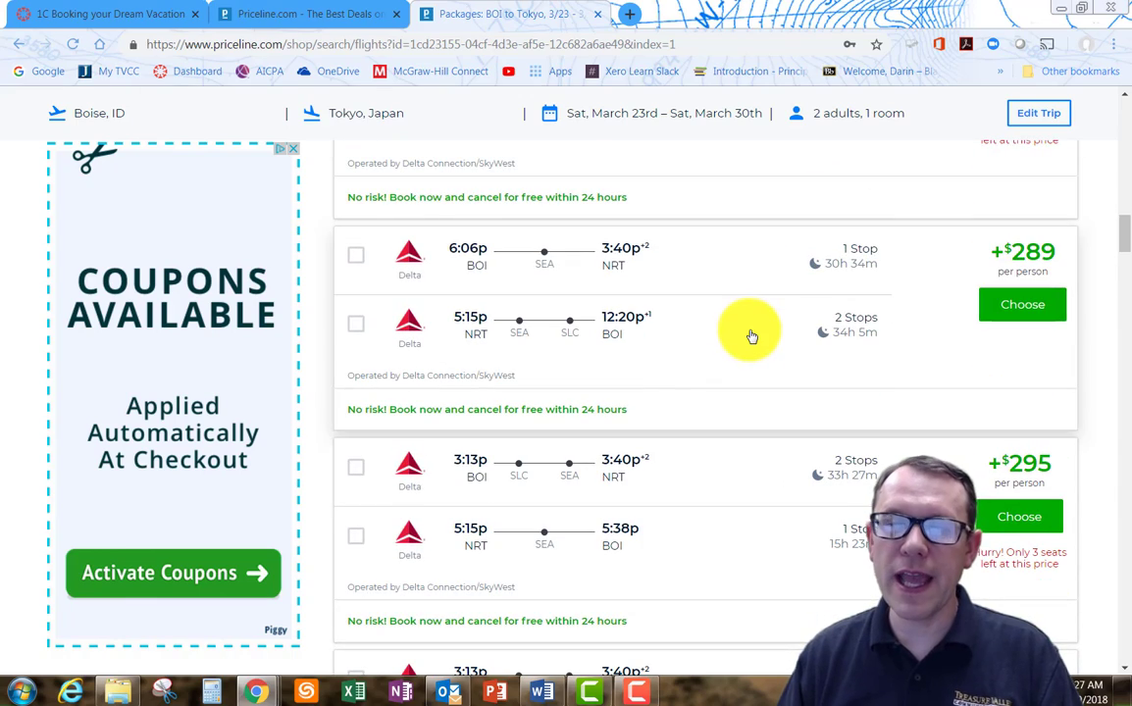
pyautogui.scroll(10, 751, 336)
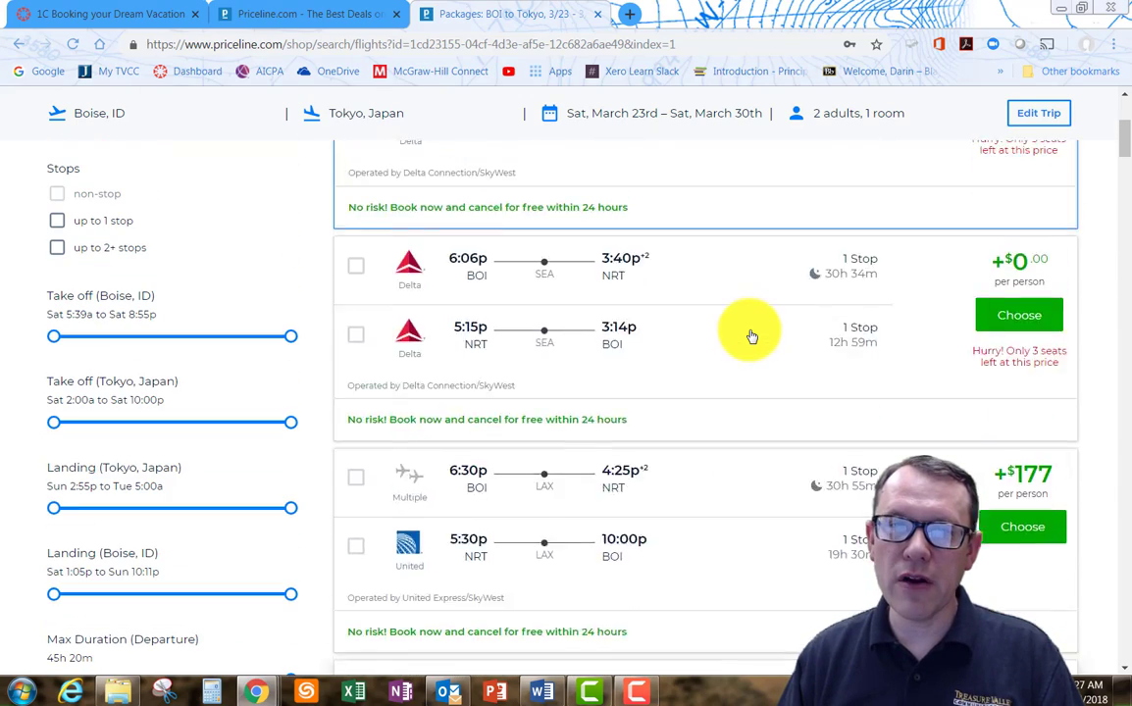
pyautogui.scroll(5, 751, 336)
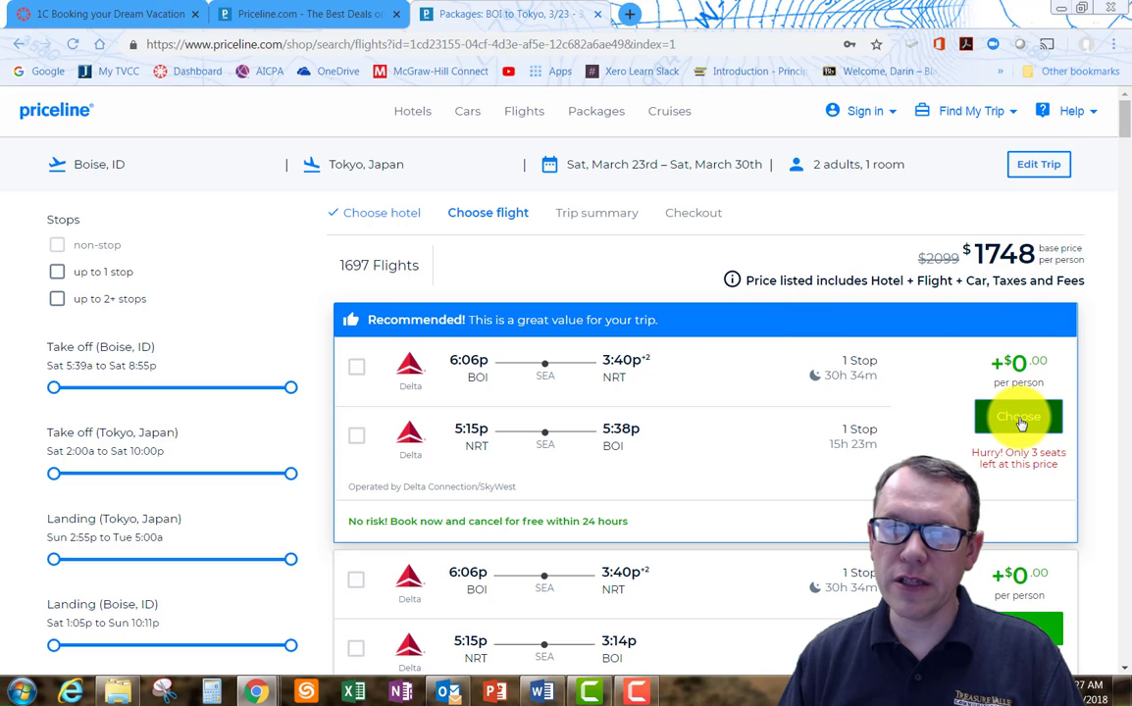
pyautogui.click(1019, 420)
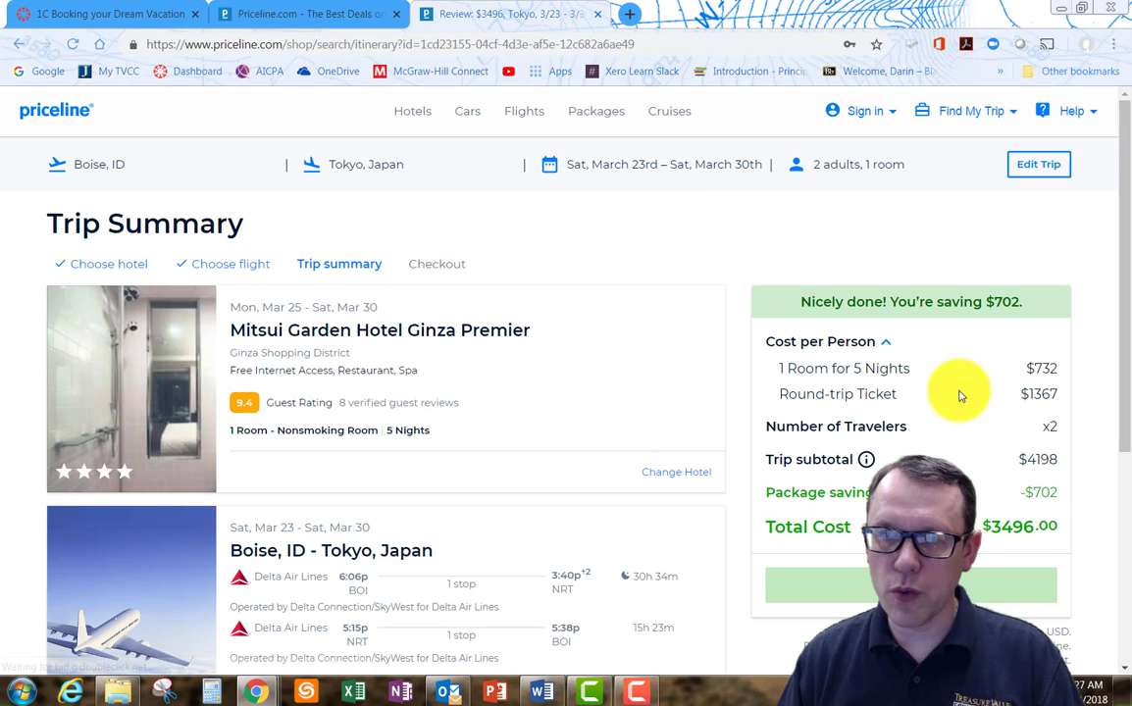
pyautogui.scroll(-2, 676, 366)
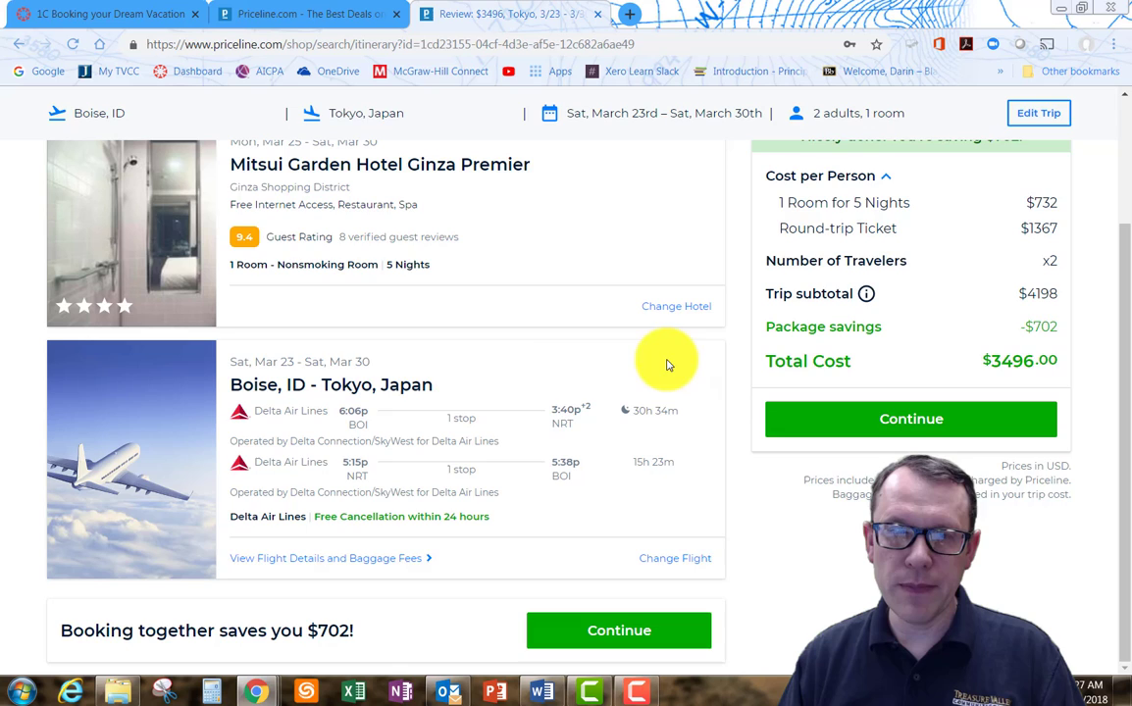
pyautogui.scroll(3, 223, 202)
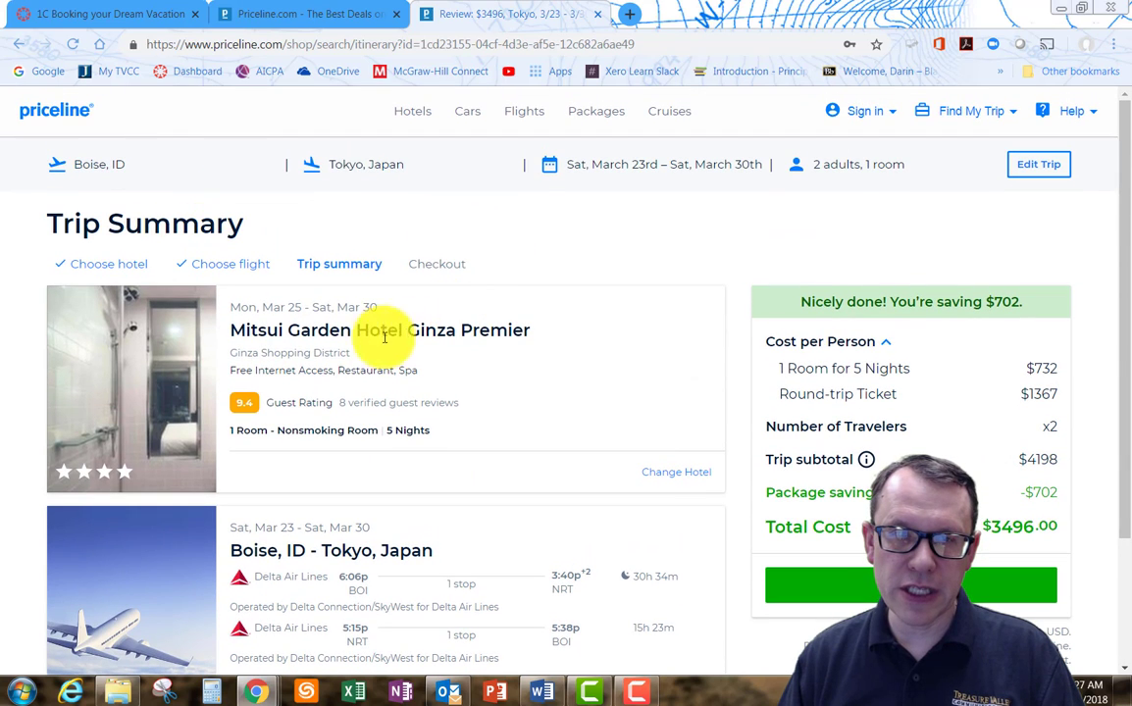
pyautogui.scroll(-2, 304, 346)
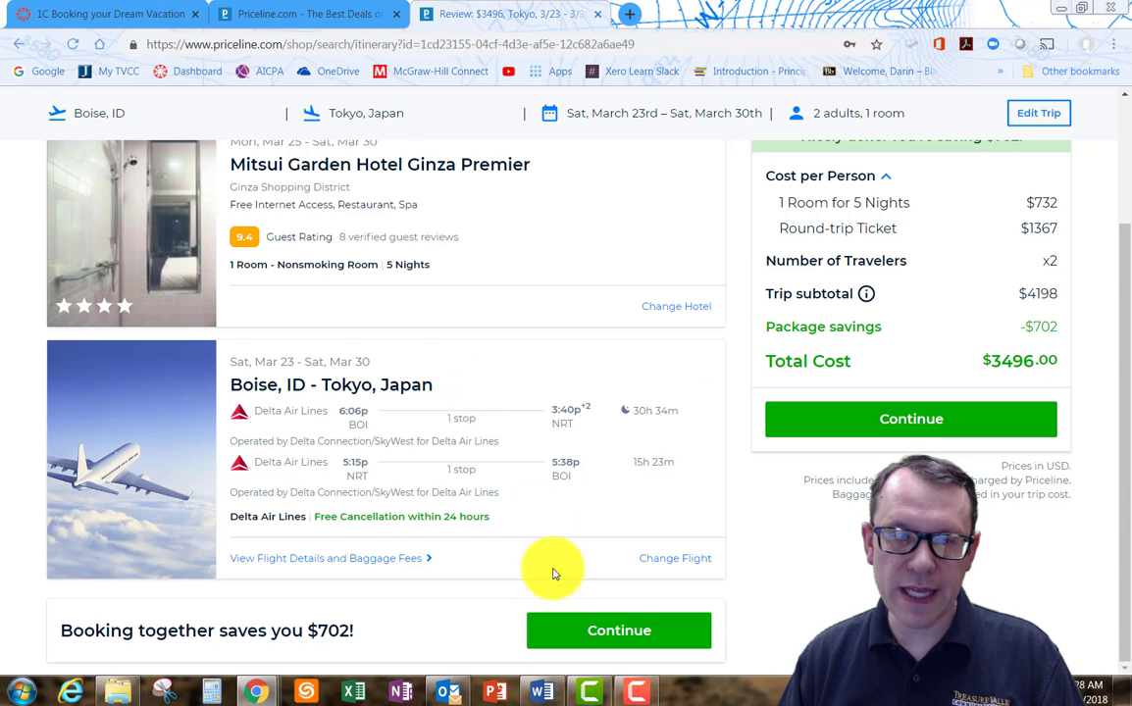
pyautogui.scroll(2, 534, 490)
pyautogui.scroll(-2, 505, 448)
pyautogui.scroll(1, 498, 446)
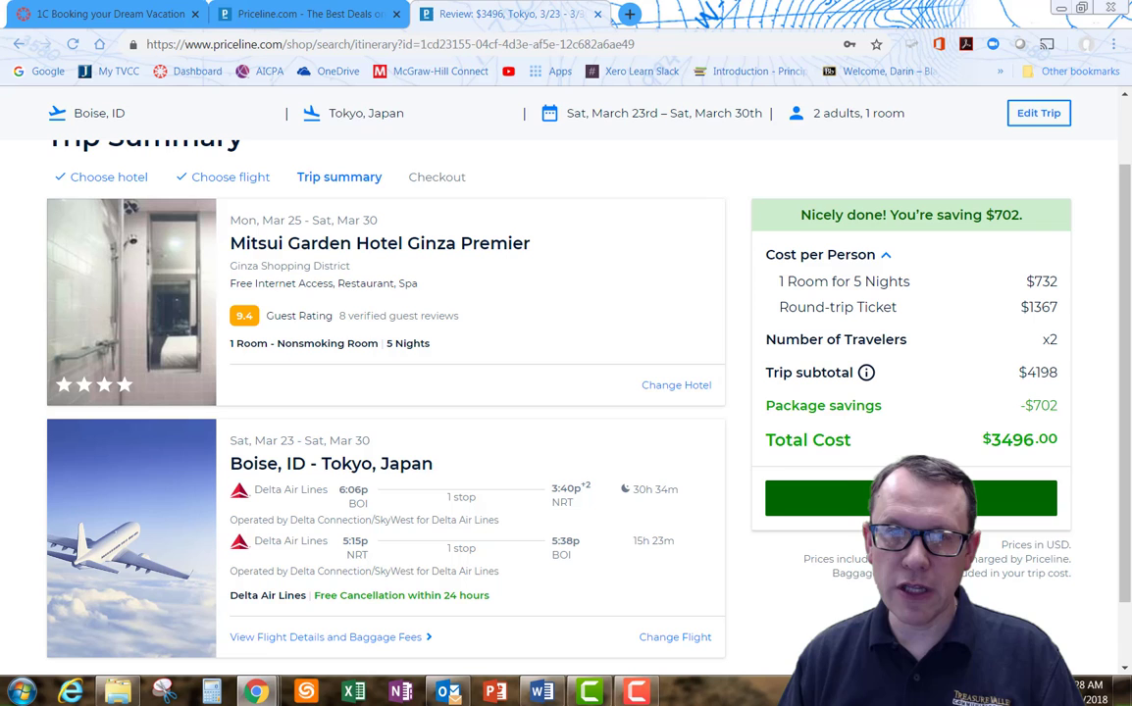
pyautogui.scroll(1, 480, 450)
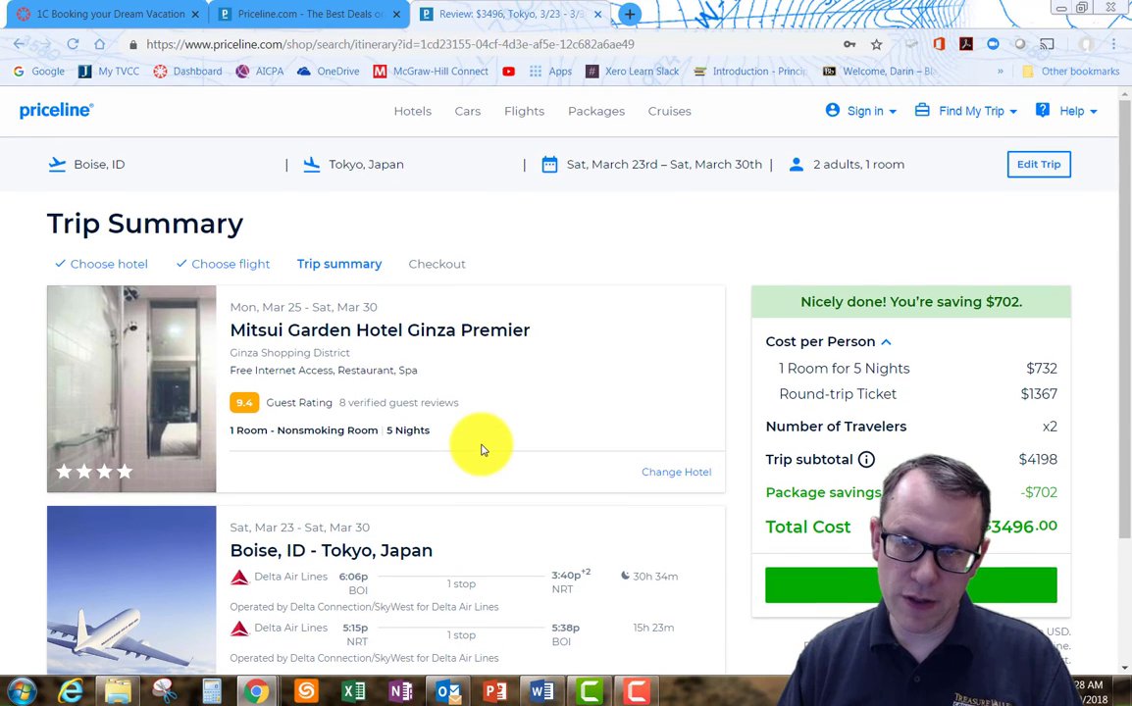
pyautogui.scroll(-2, 480, 450)
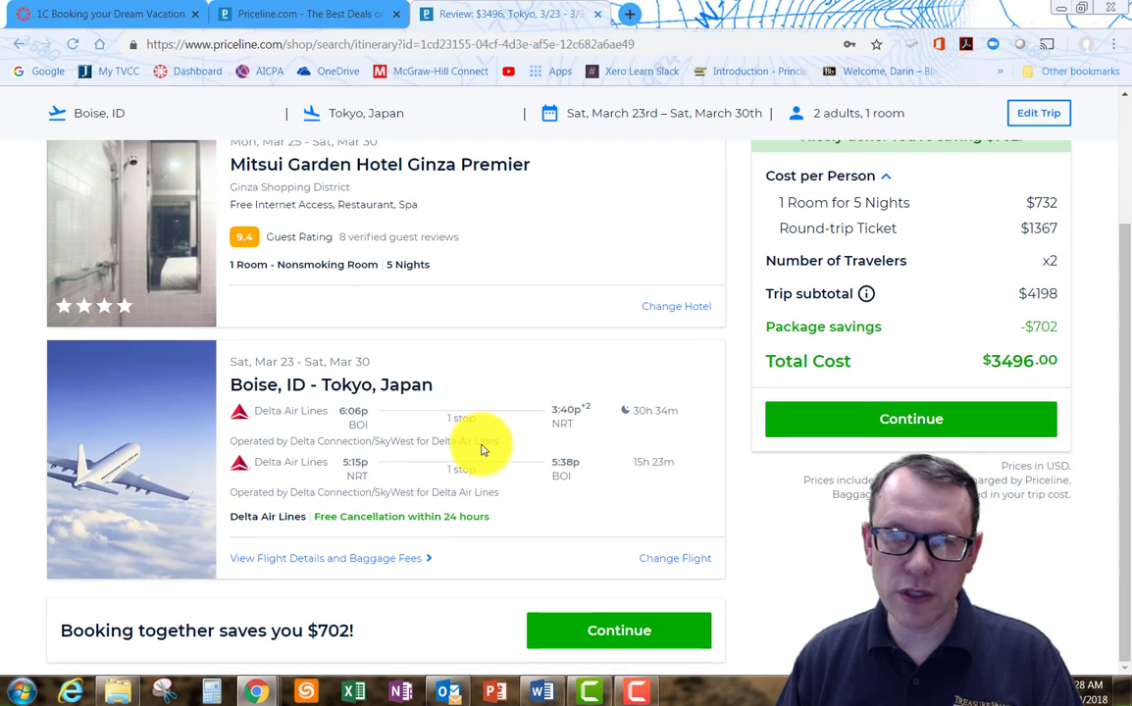
pyautogui.scroll(1, 481, 447)
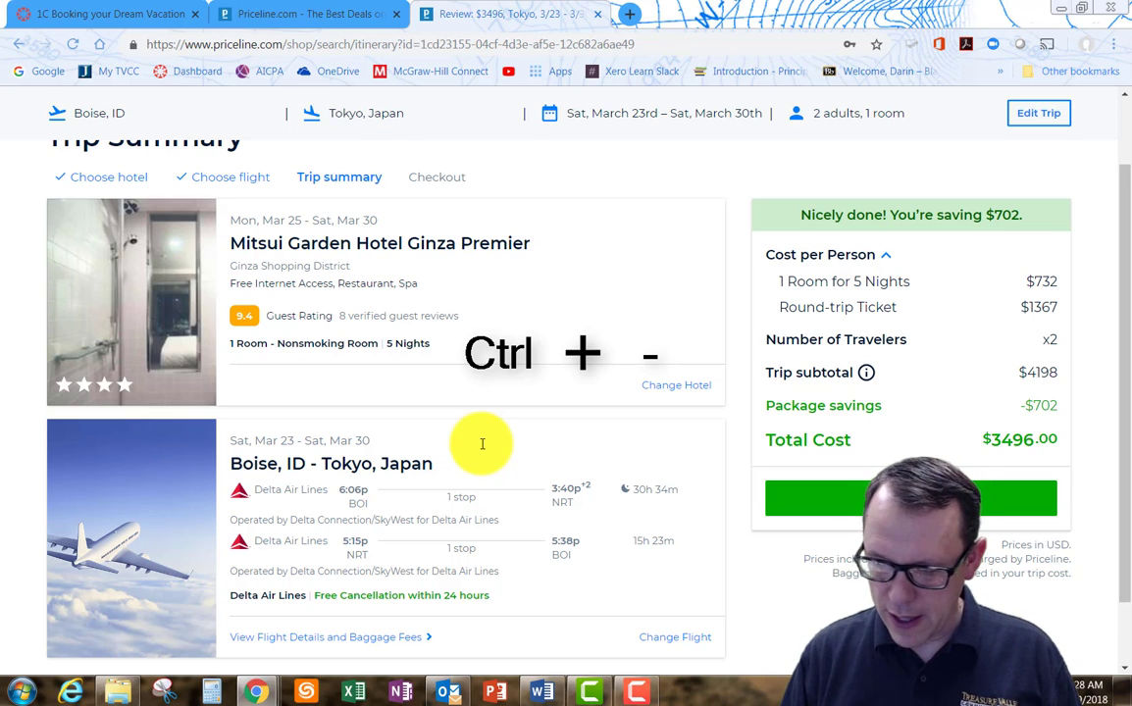
# Step: Adjust browser zoom with Ctrl+minus and Ctrl+plus, settling at 80% so the Trip Summary fits
pyautogui.hotkey('ctrl', '-')
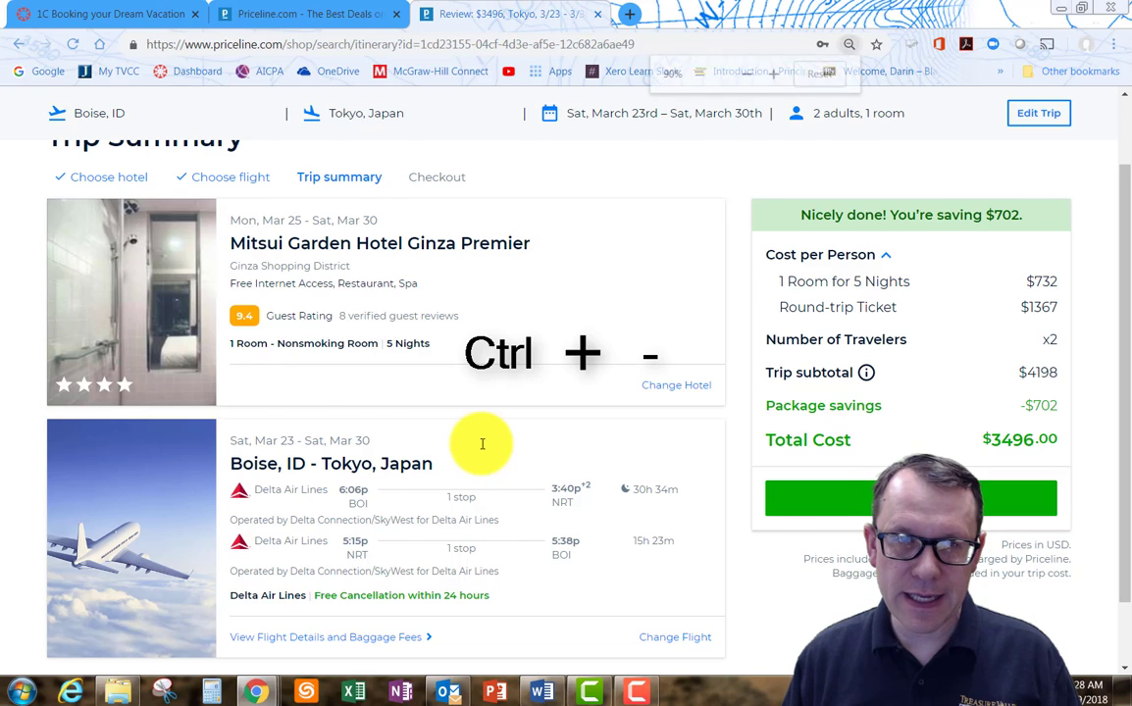
pyautogui.hotkey('ctrl', '-')
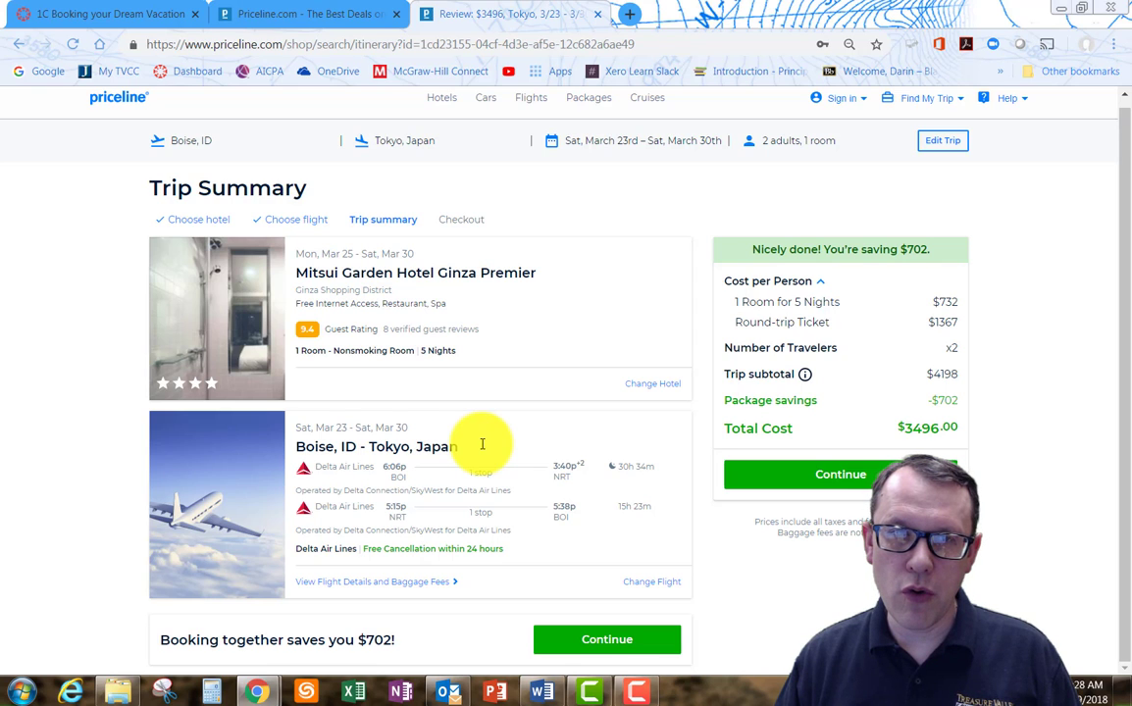
pyautogui.hotkey('ctrl', '+')
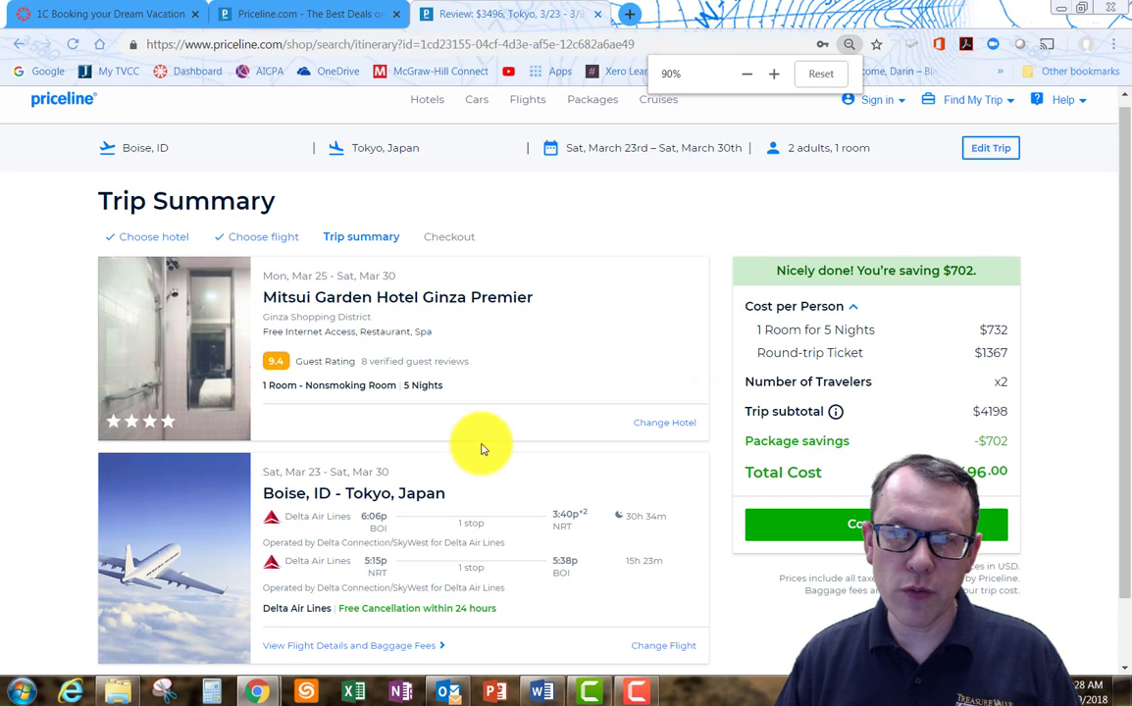
pyautogui.hotkey('ctrl', '+')
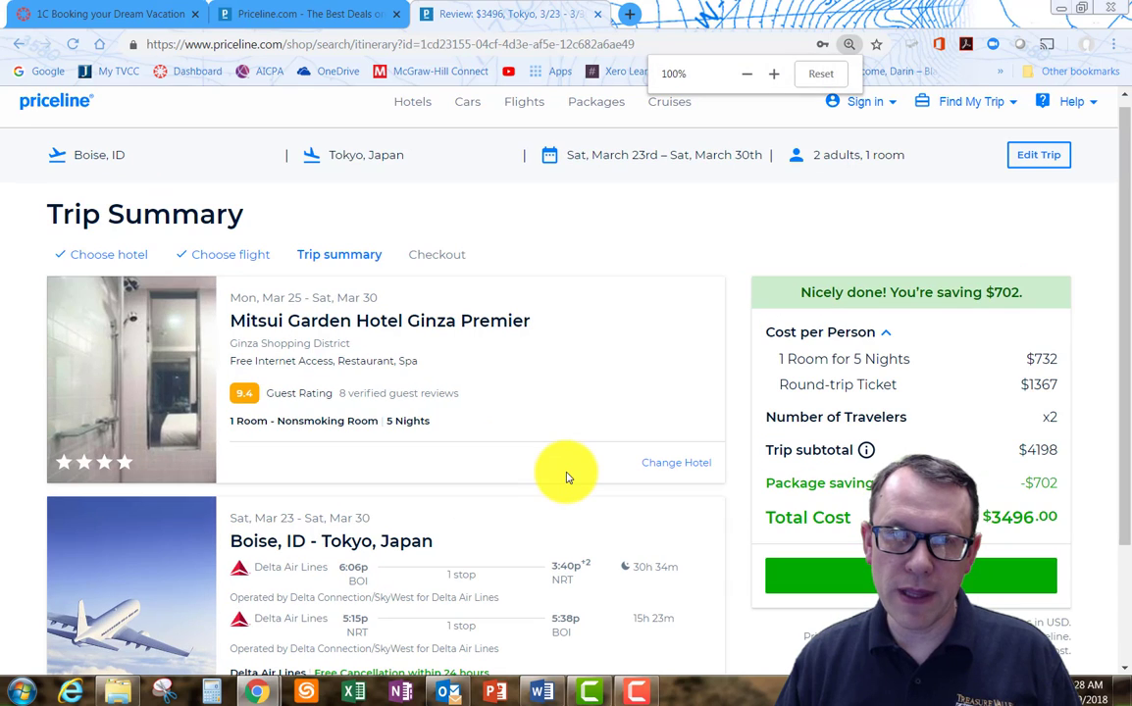
pyautogui.hotkey('ctrl', '-')
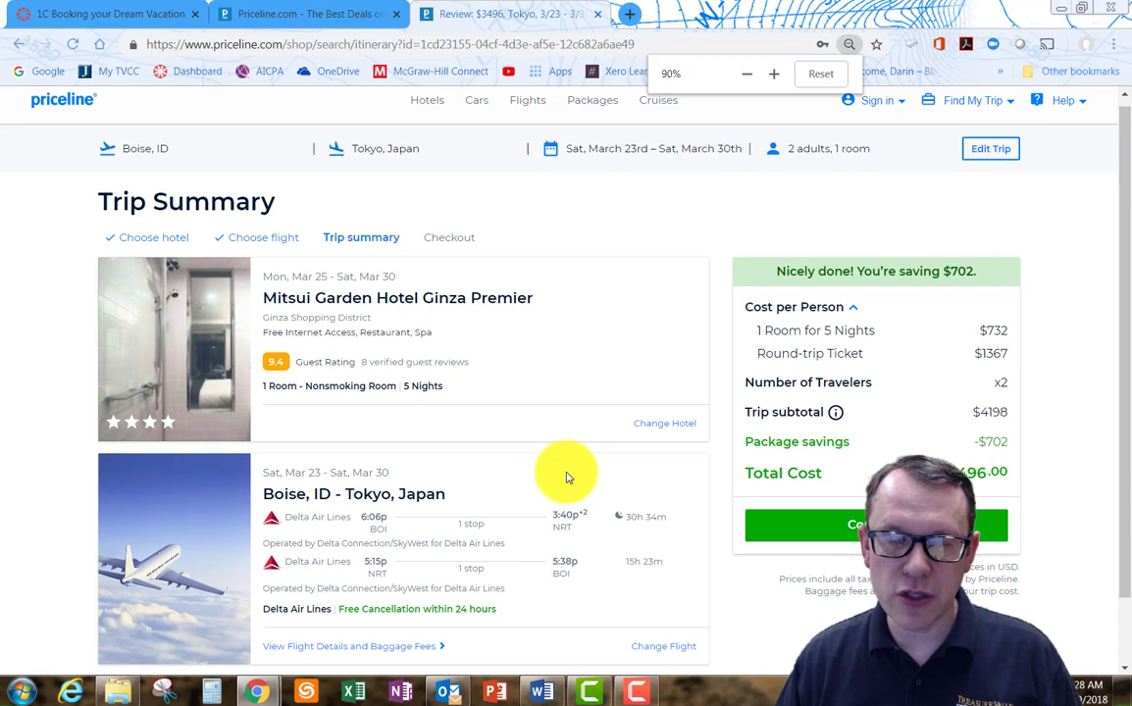
pyautogui.hotkey('ctrl', '-')
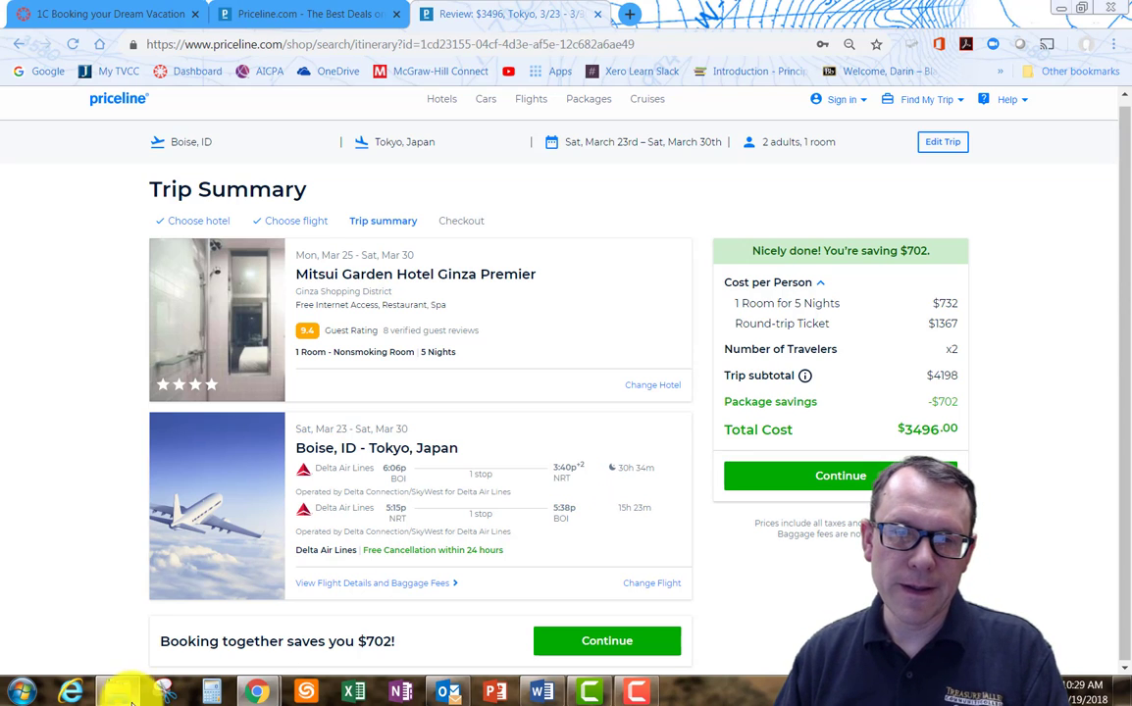
# Step: Snip a rectangle around Priceline's Trip Summary and bring up its Save As dialog
pyautogui.click(163, 692)
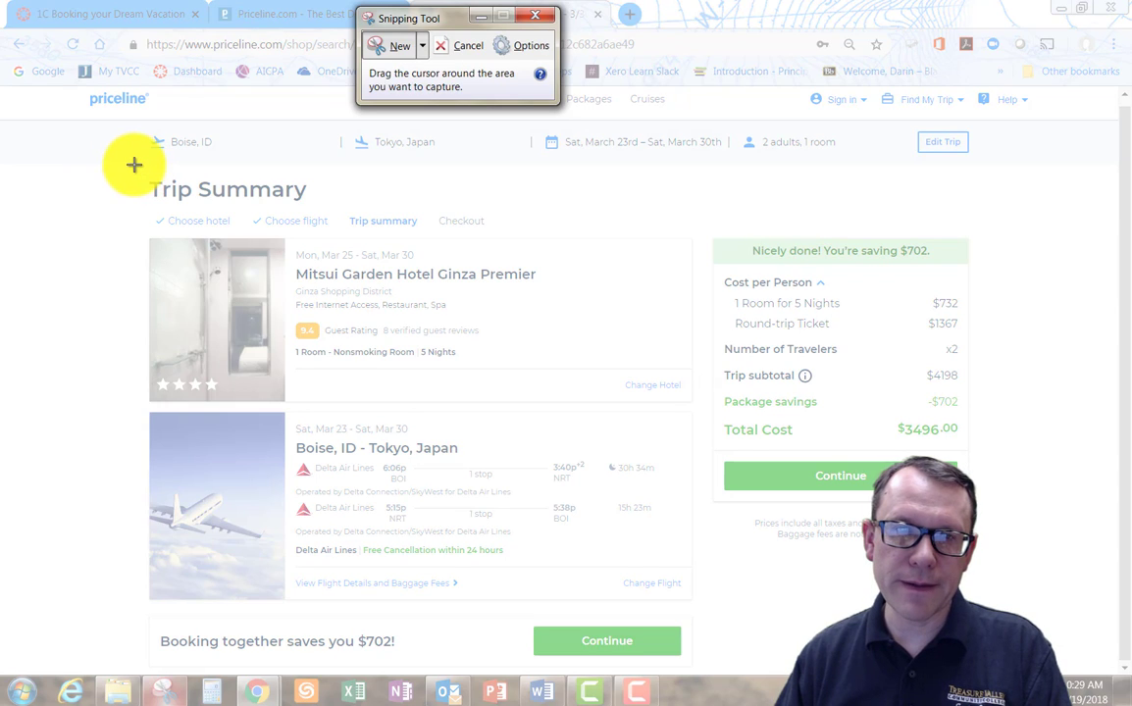
pyautogui.moveTo(135, 169); pyautogui.dragTo(981, 677)
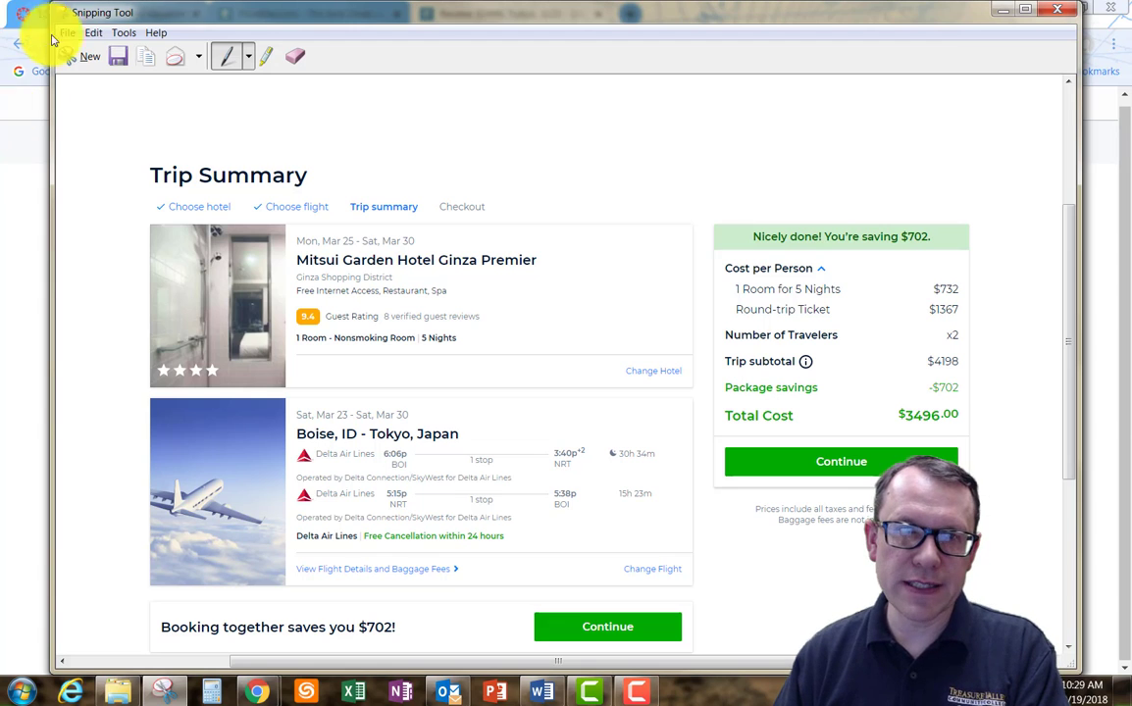
pyautogui.click(118, 56)
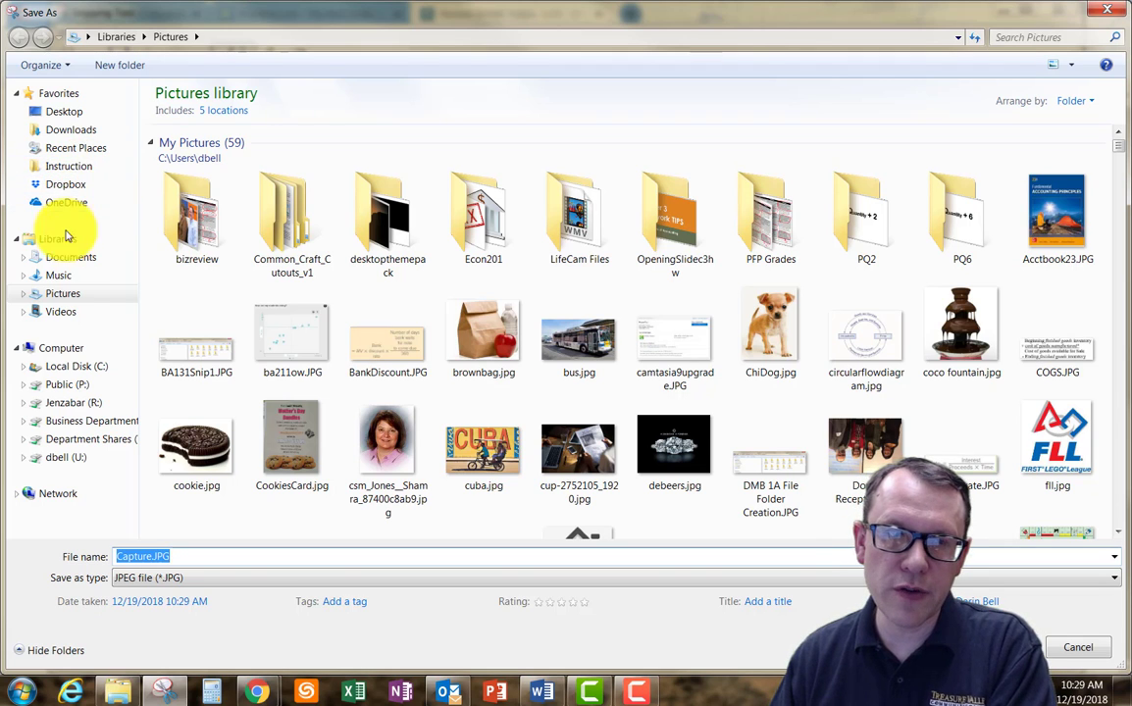
# Step: Name the capture 'DMB 1C My Dream Vacation' as a JPEG in the Pictures library
pyautogui.click(61, 294)
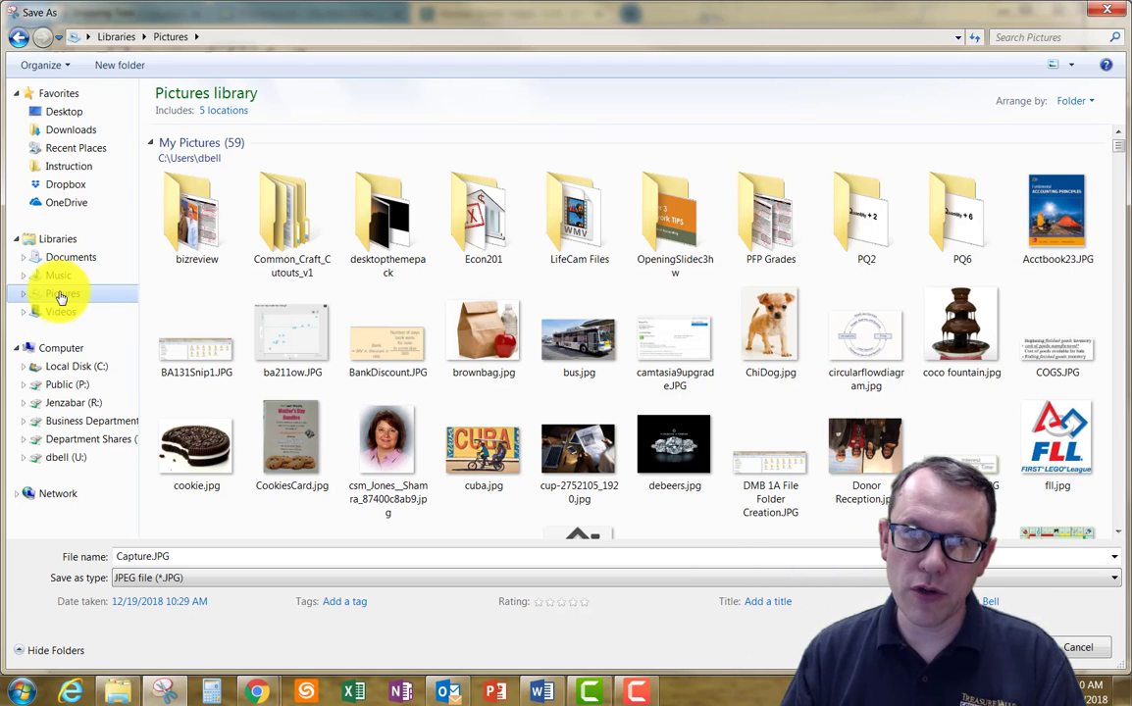
pyautogui.click(61, 294)
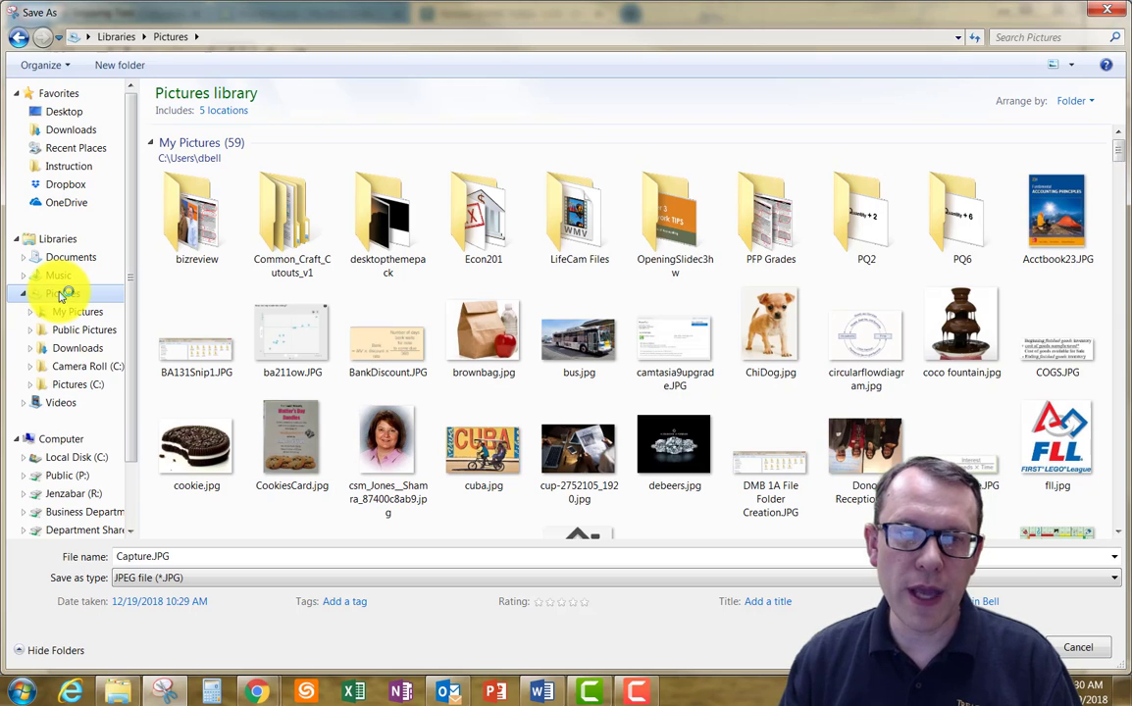
pyautogui.doubleClick(177, 556)
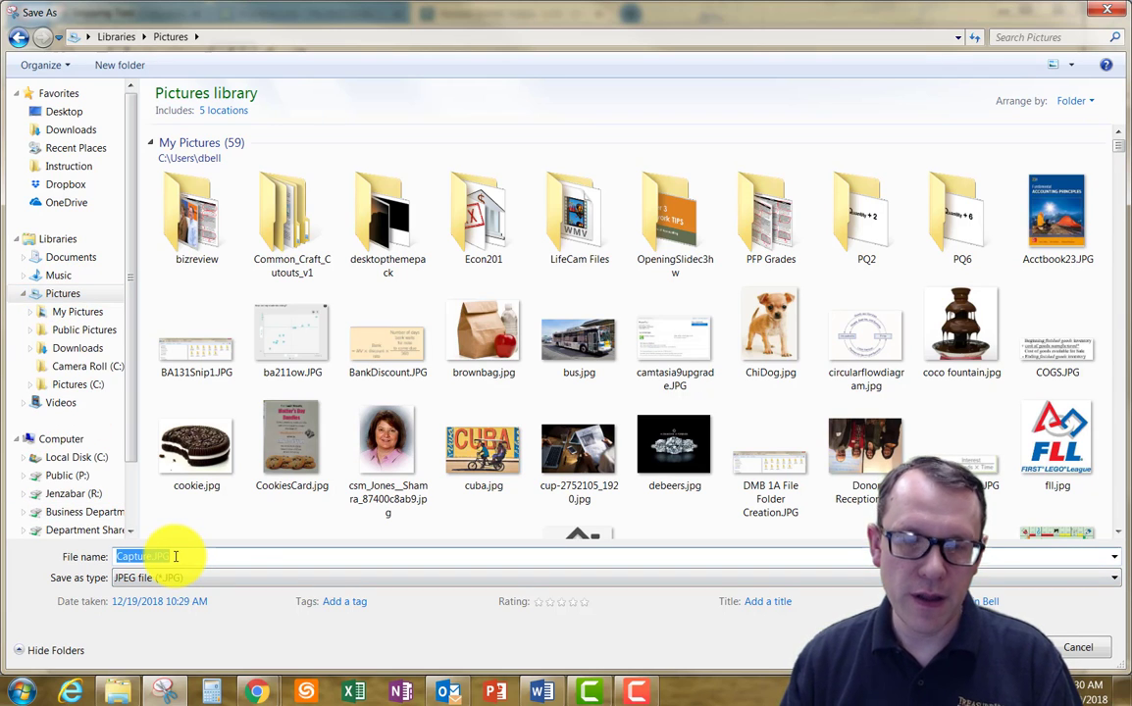
pyautogui.write('DMB')
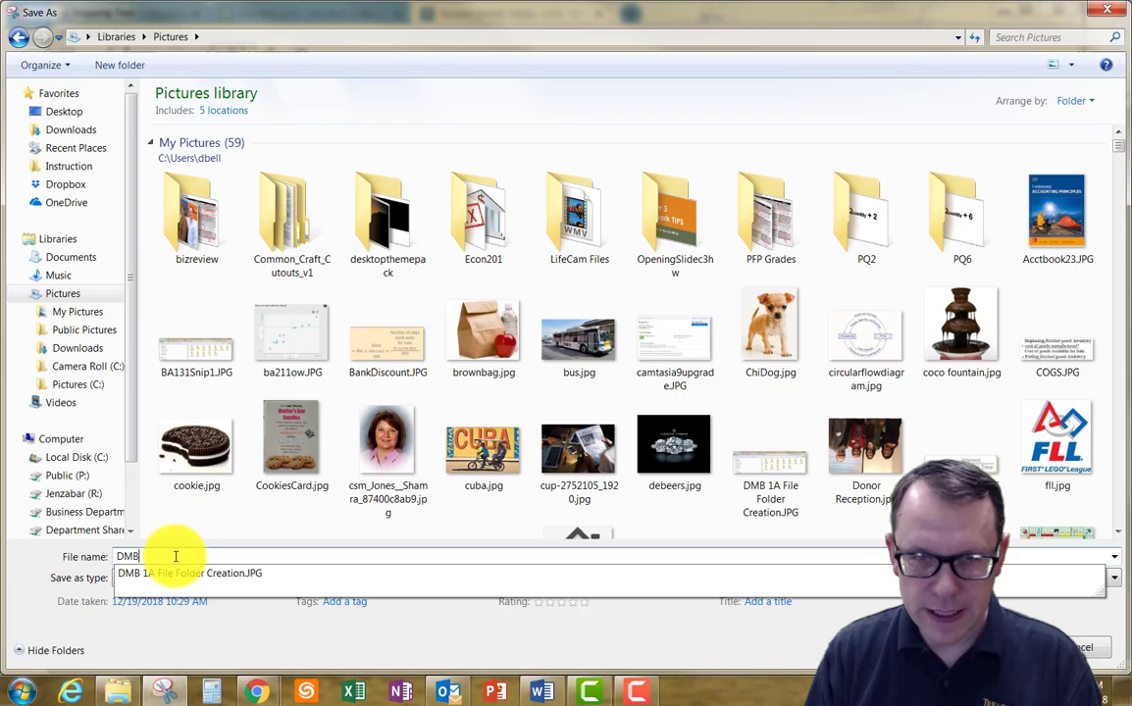
pyautogui.press('BackSpace')
pyautogui.press('BackSpace')
pyautogui.press('BackSpace')
pyautogui.write('DMB 1C My Dream Vacation')
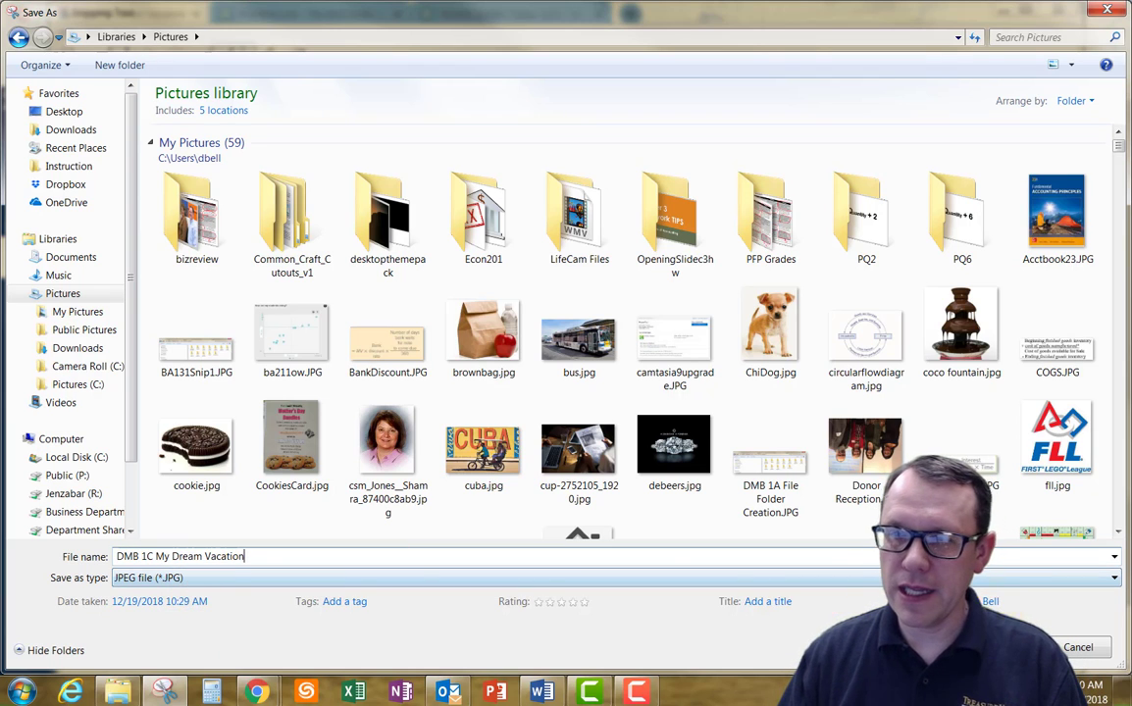
pyautogui.click(990, 647)
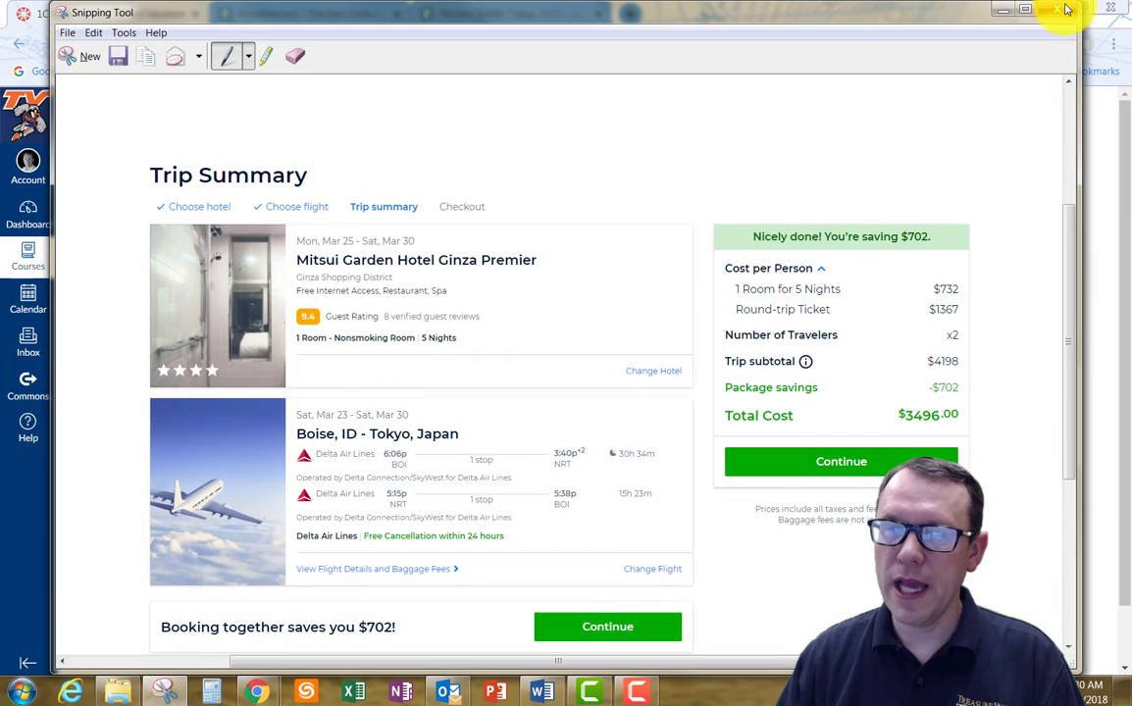